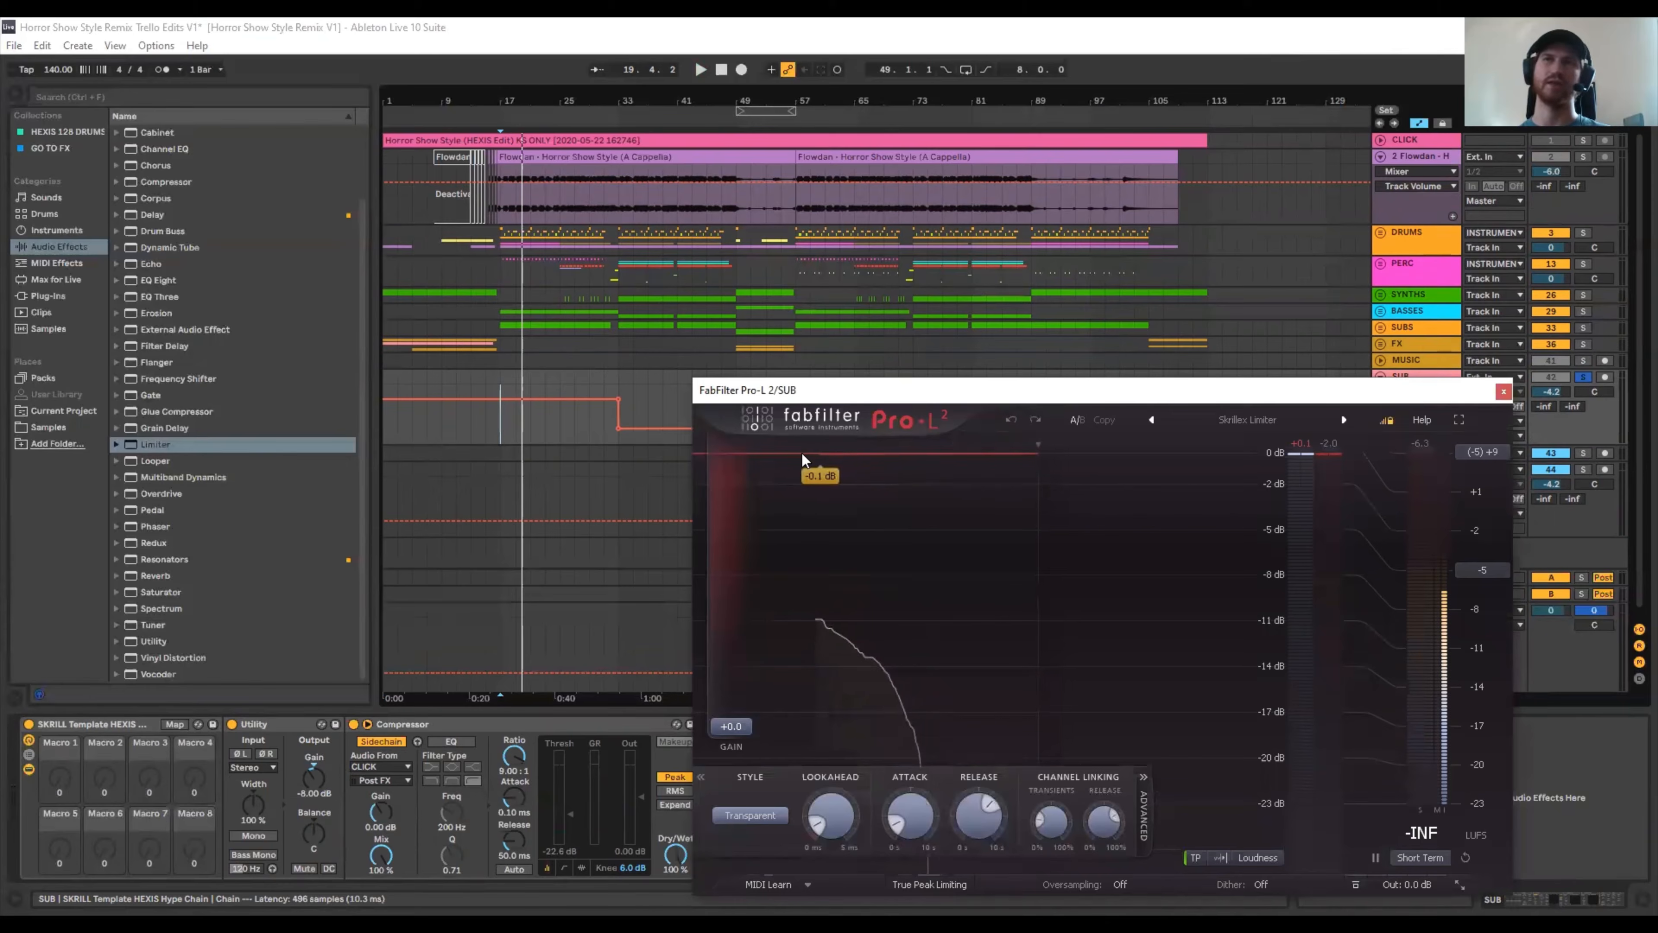
# - Close the SUB track's limiter window and check the SUB device-on automation up to bar 33 and at bar 41
pyautogui.click(1504, 392)
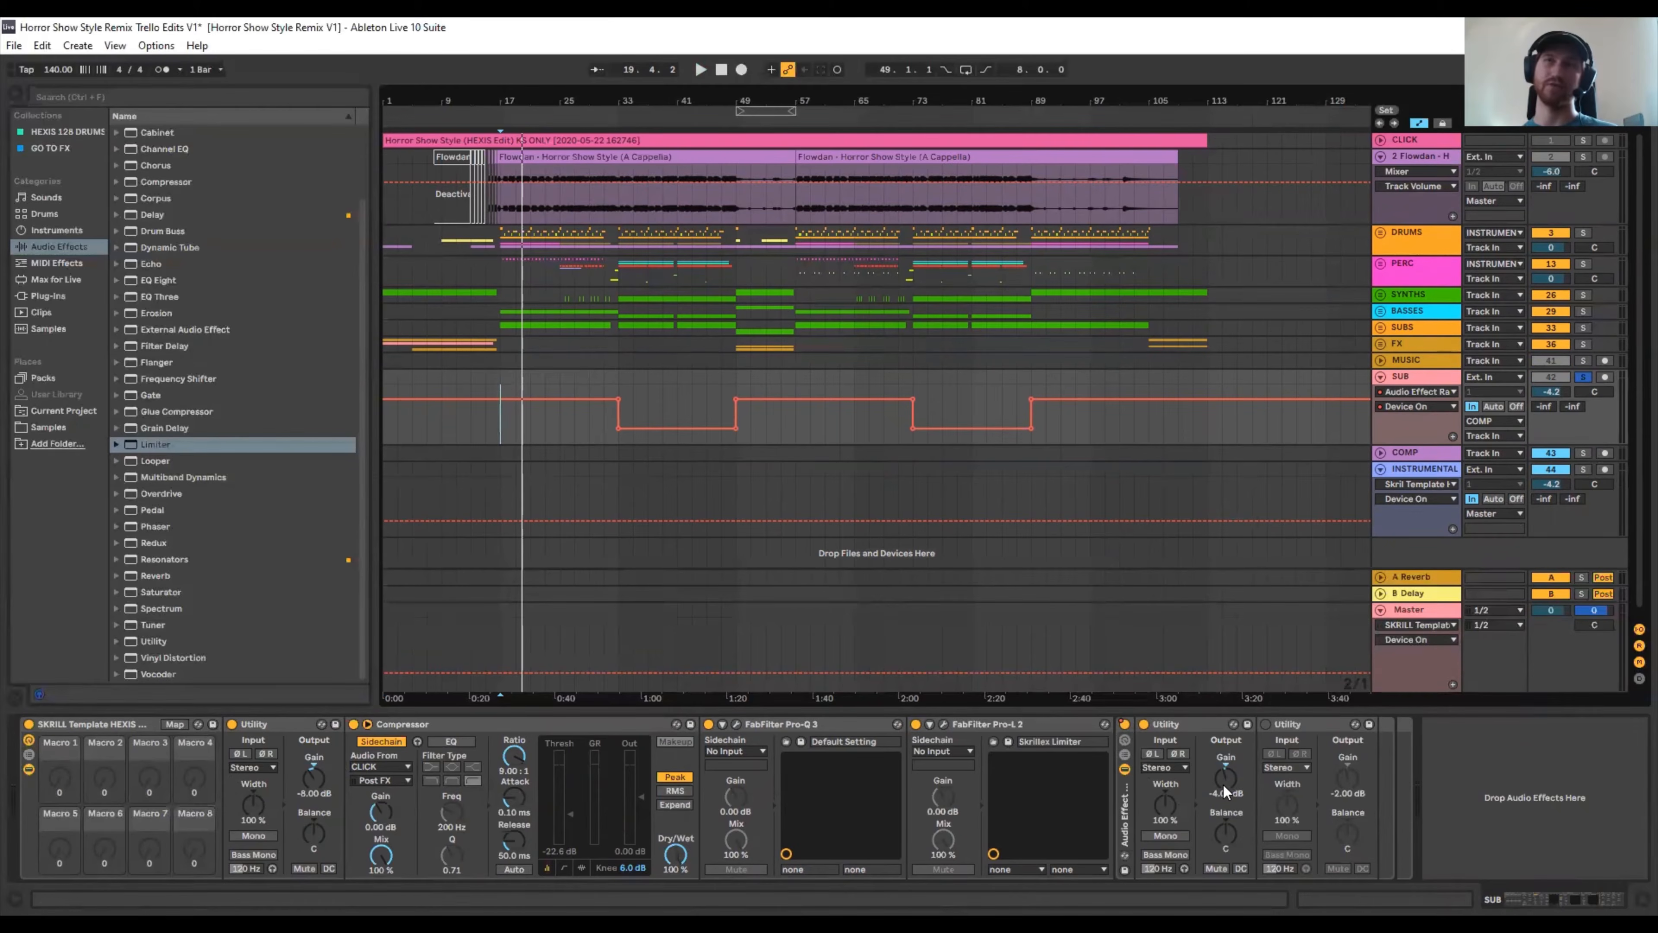
pyautogui.moveTo(388, 429); pyautogui.dragTo(617, 374)
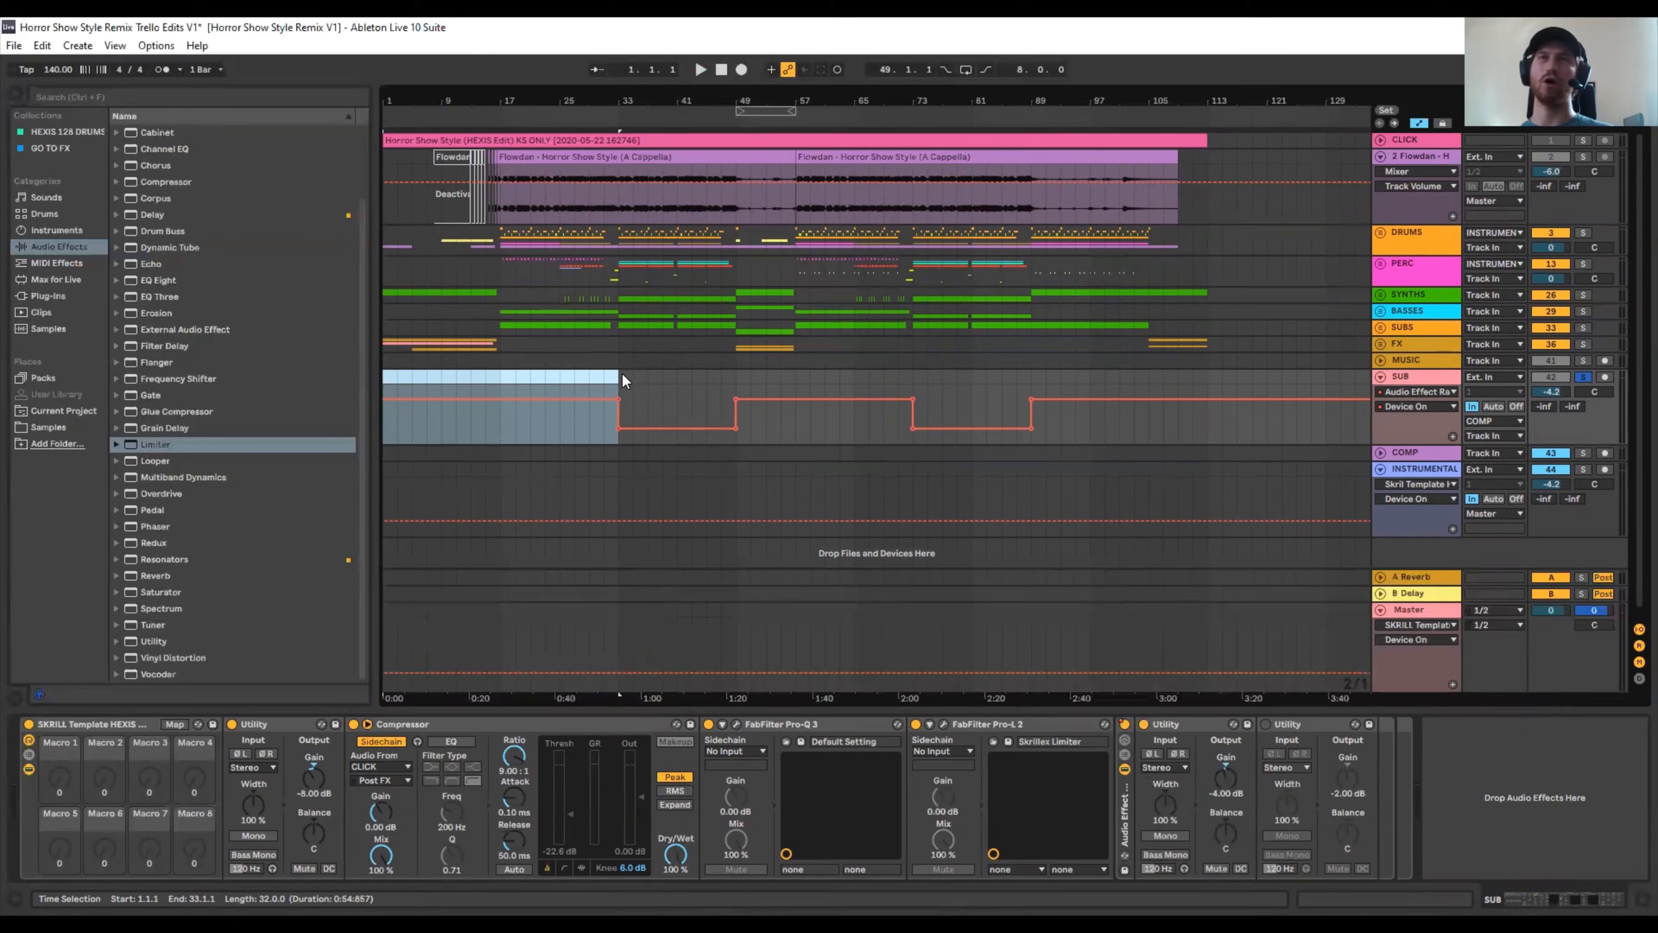
pyautogui.click(621, 372)
pyautogui.click(677, 392)
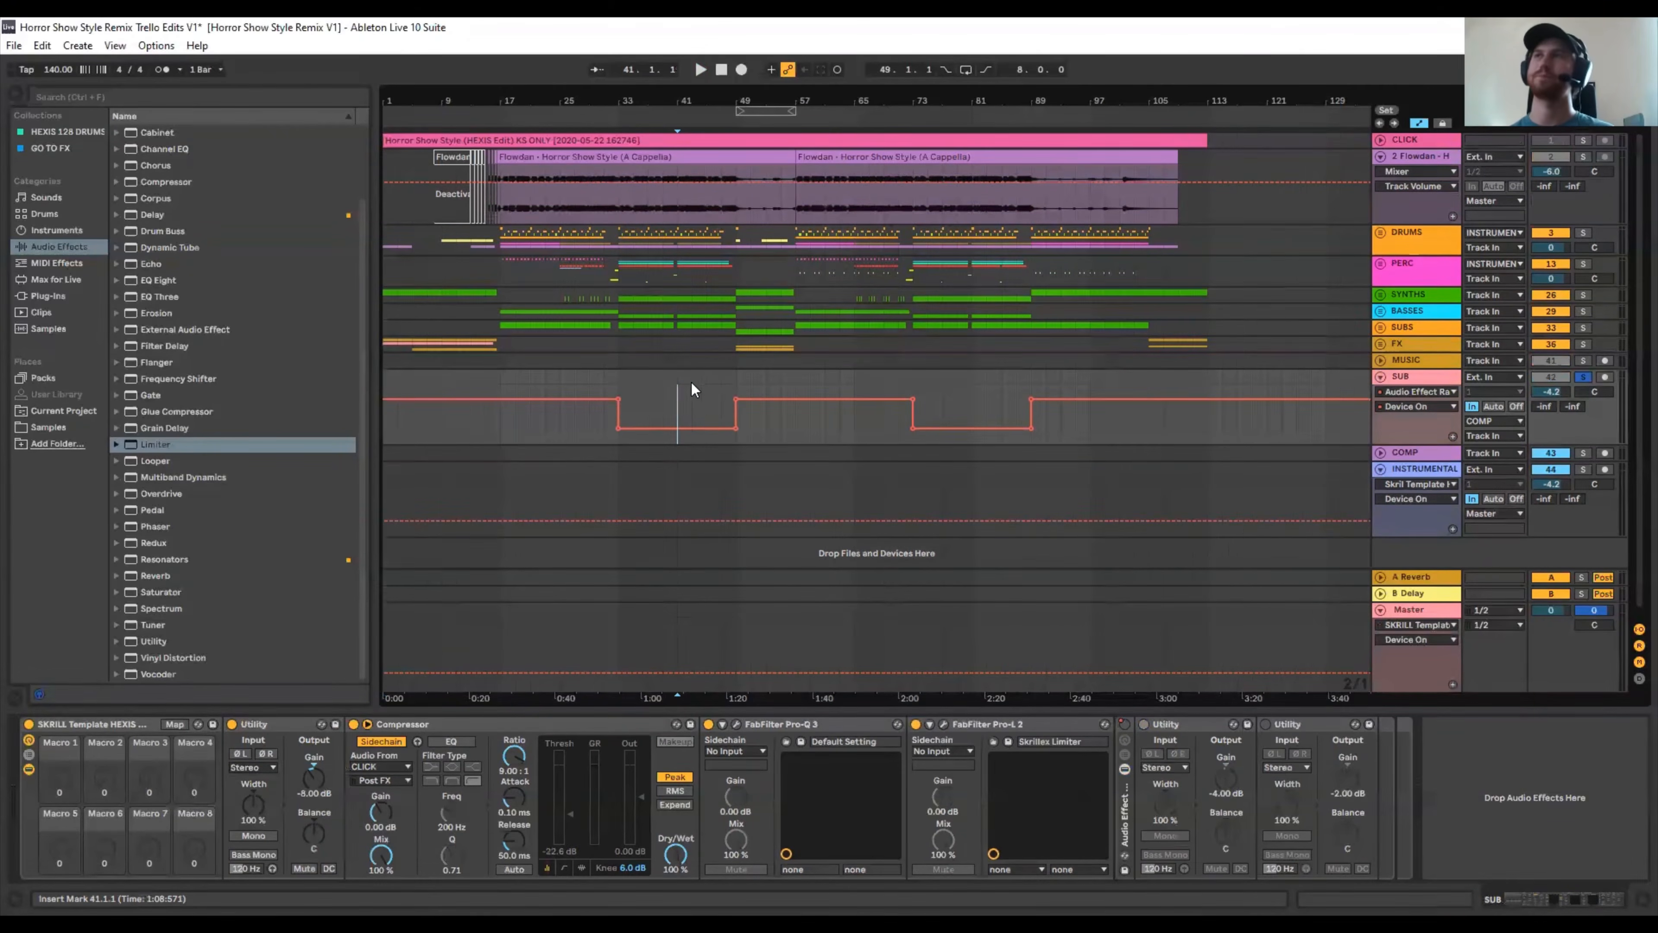
# - Unfold the MUSIC and COMP tracks in the arrangement and solo the COMP track
pyautogui.click(1379, 361)
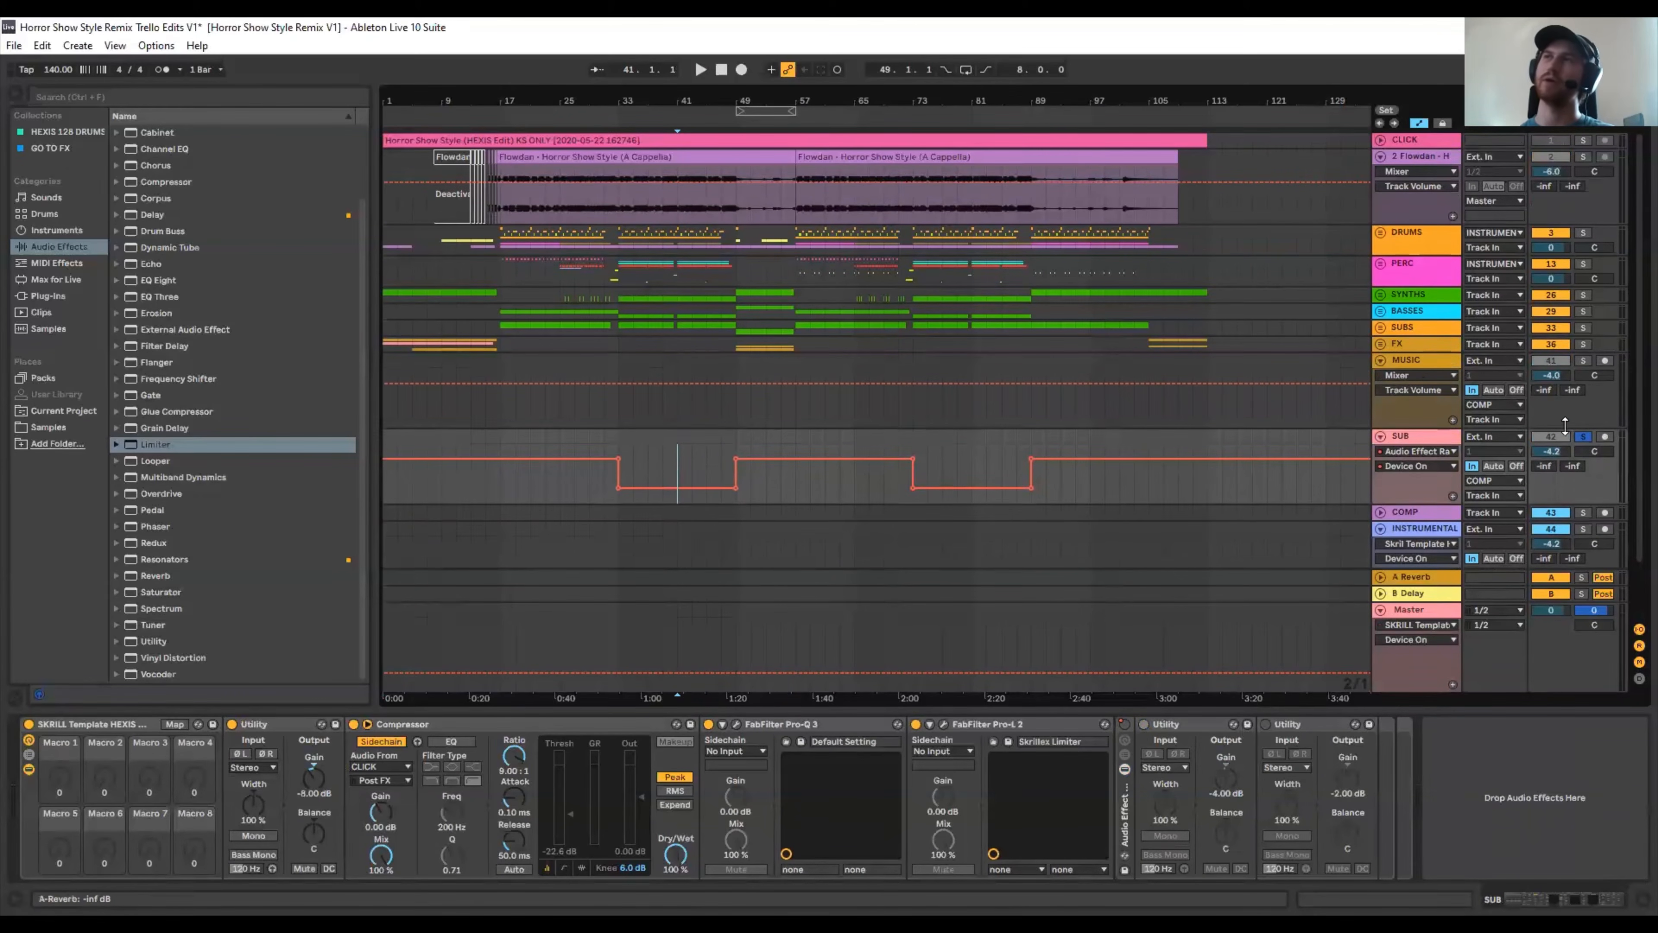
pyautogui.click(1380, 513)
pyautogui.scroll(-3, 1315, 478)
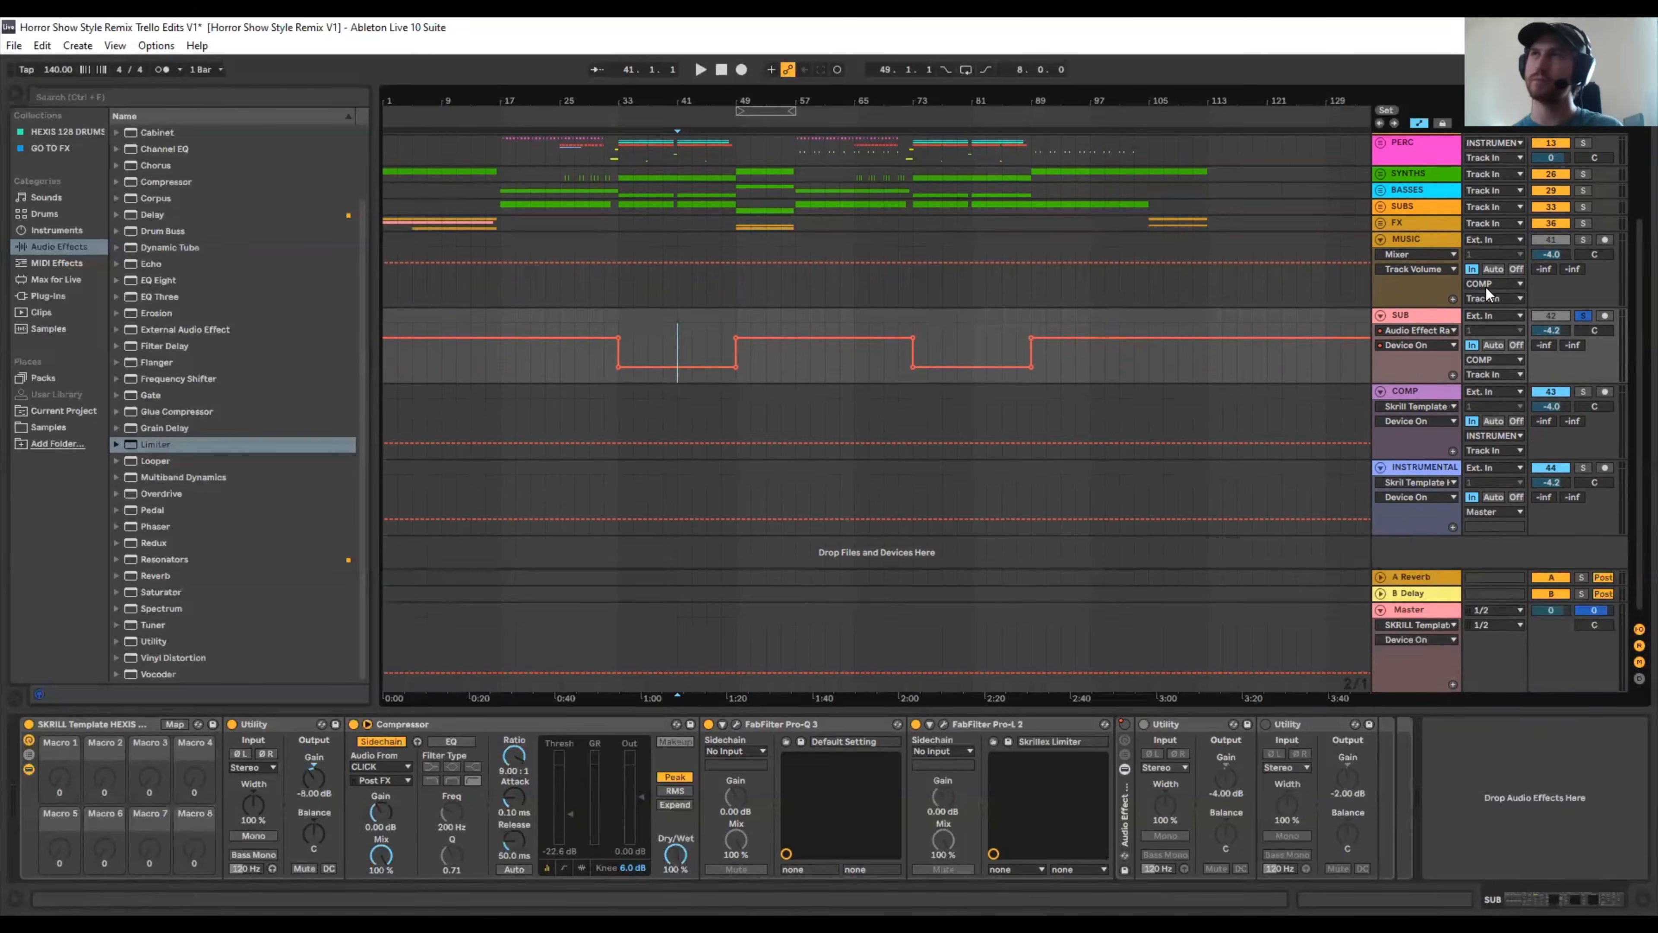
pyautogui.click(1413, 400)
pyautogui.click(1582, 391)
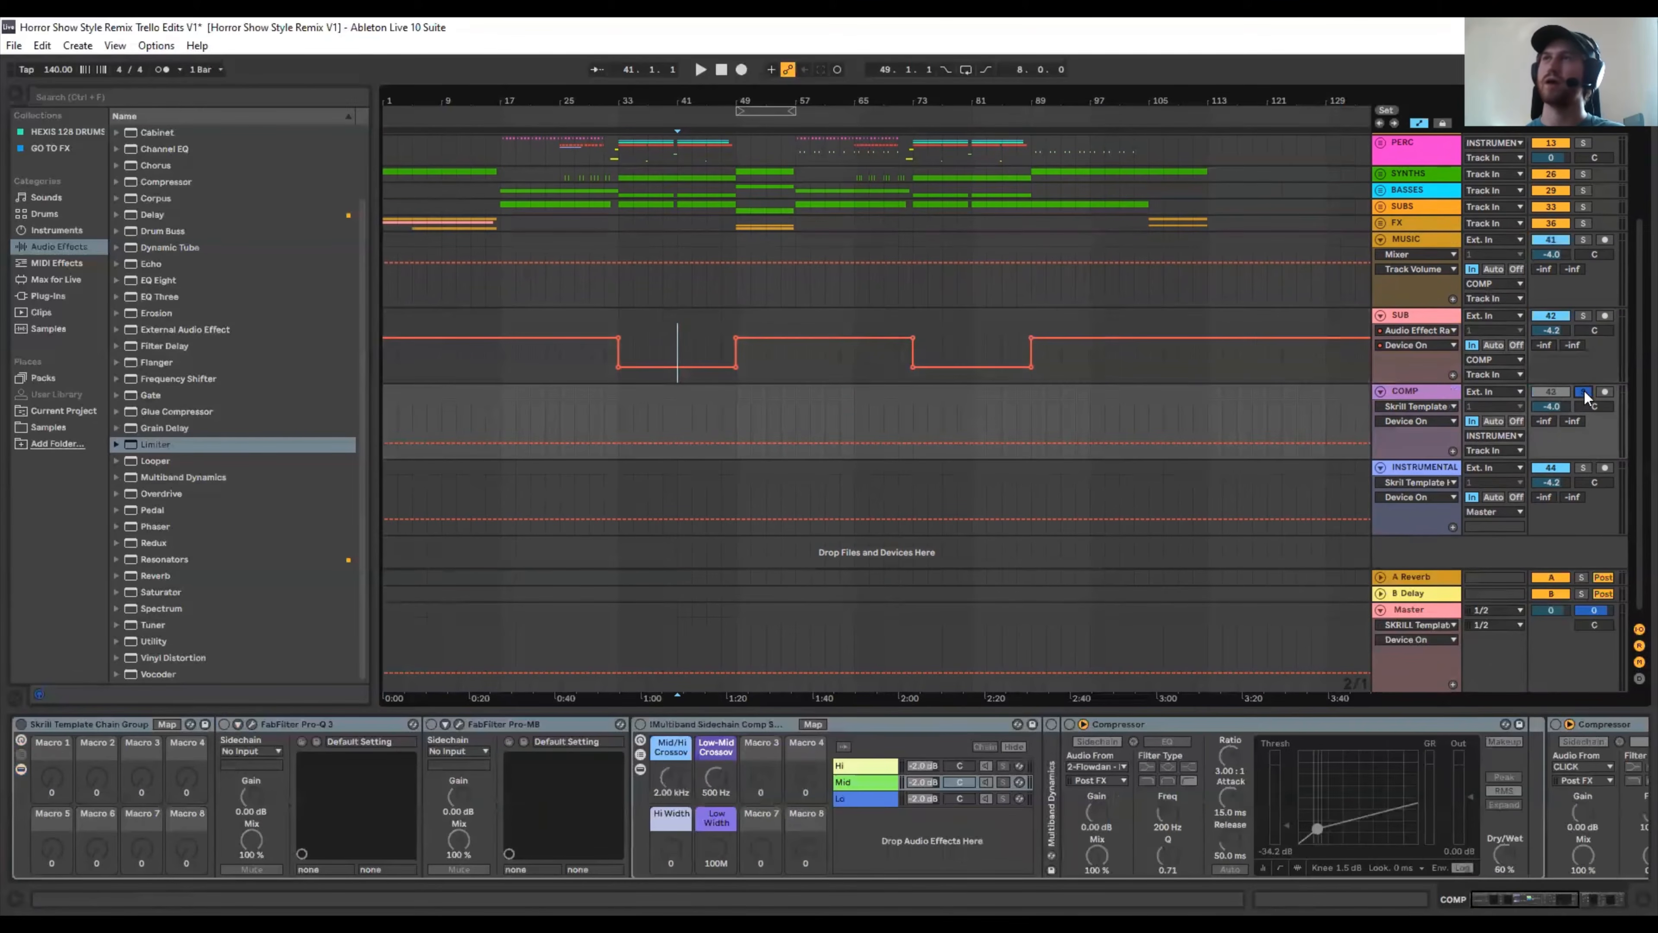
# - Play the COMP bus from bar 17 with its effects bypassed, and turn its Skrill Template Chain Group rack on
pyautogui.click(502, 409)
pyautogui.press('space')
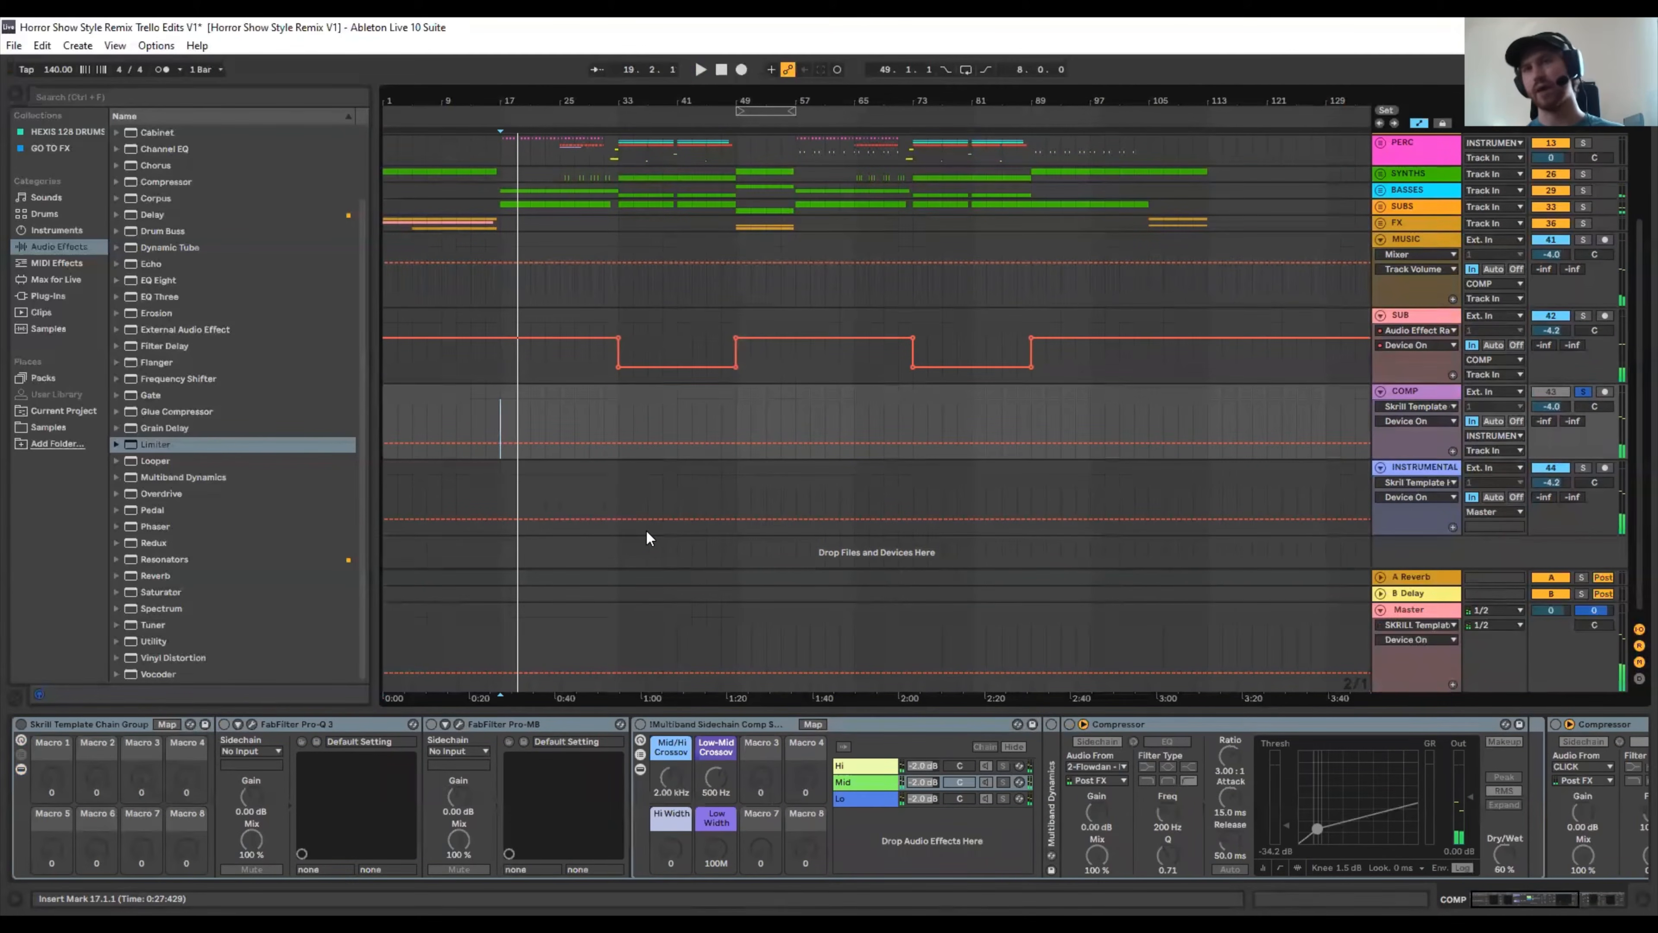
pyautogui.click(1548, 891)
pyautogui.press('0')
pyautogui.moveTo(1549, 892); pyautogui.dragTo(1571, 891)
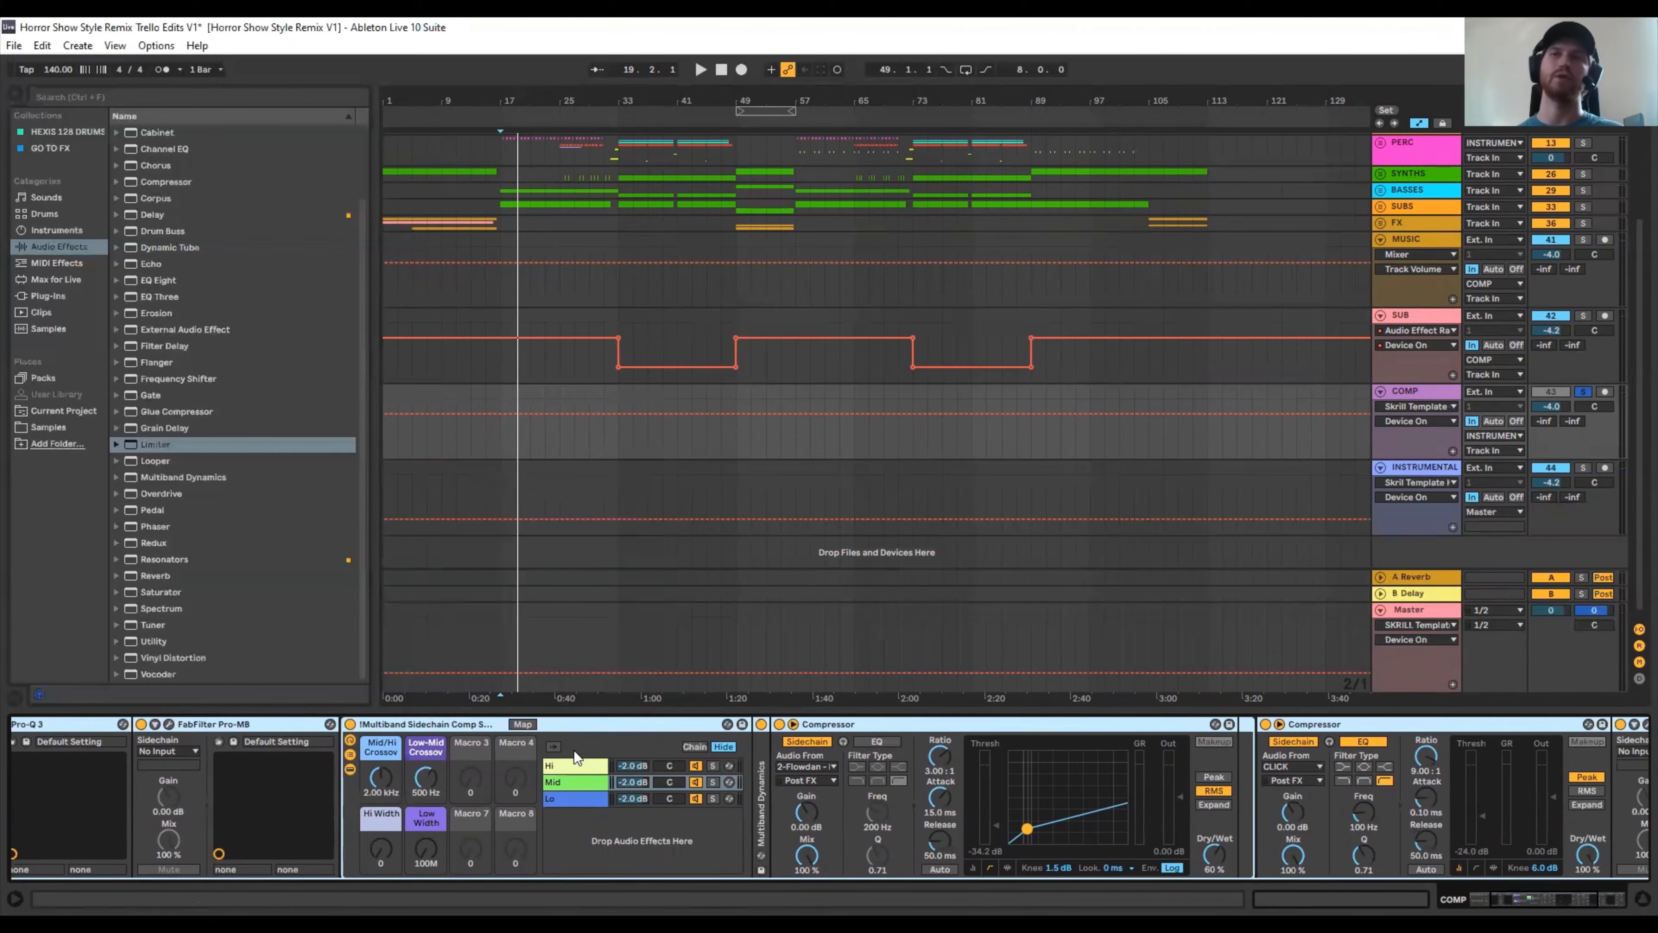
# - View the Mid chain of COMP's Multiband Sidechain Comp rack, and collapse the rack's device view and chain list
pyautogui.click(589, 783)
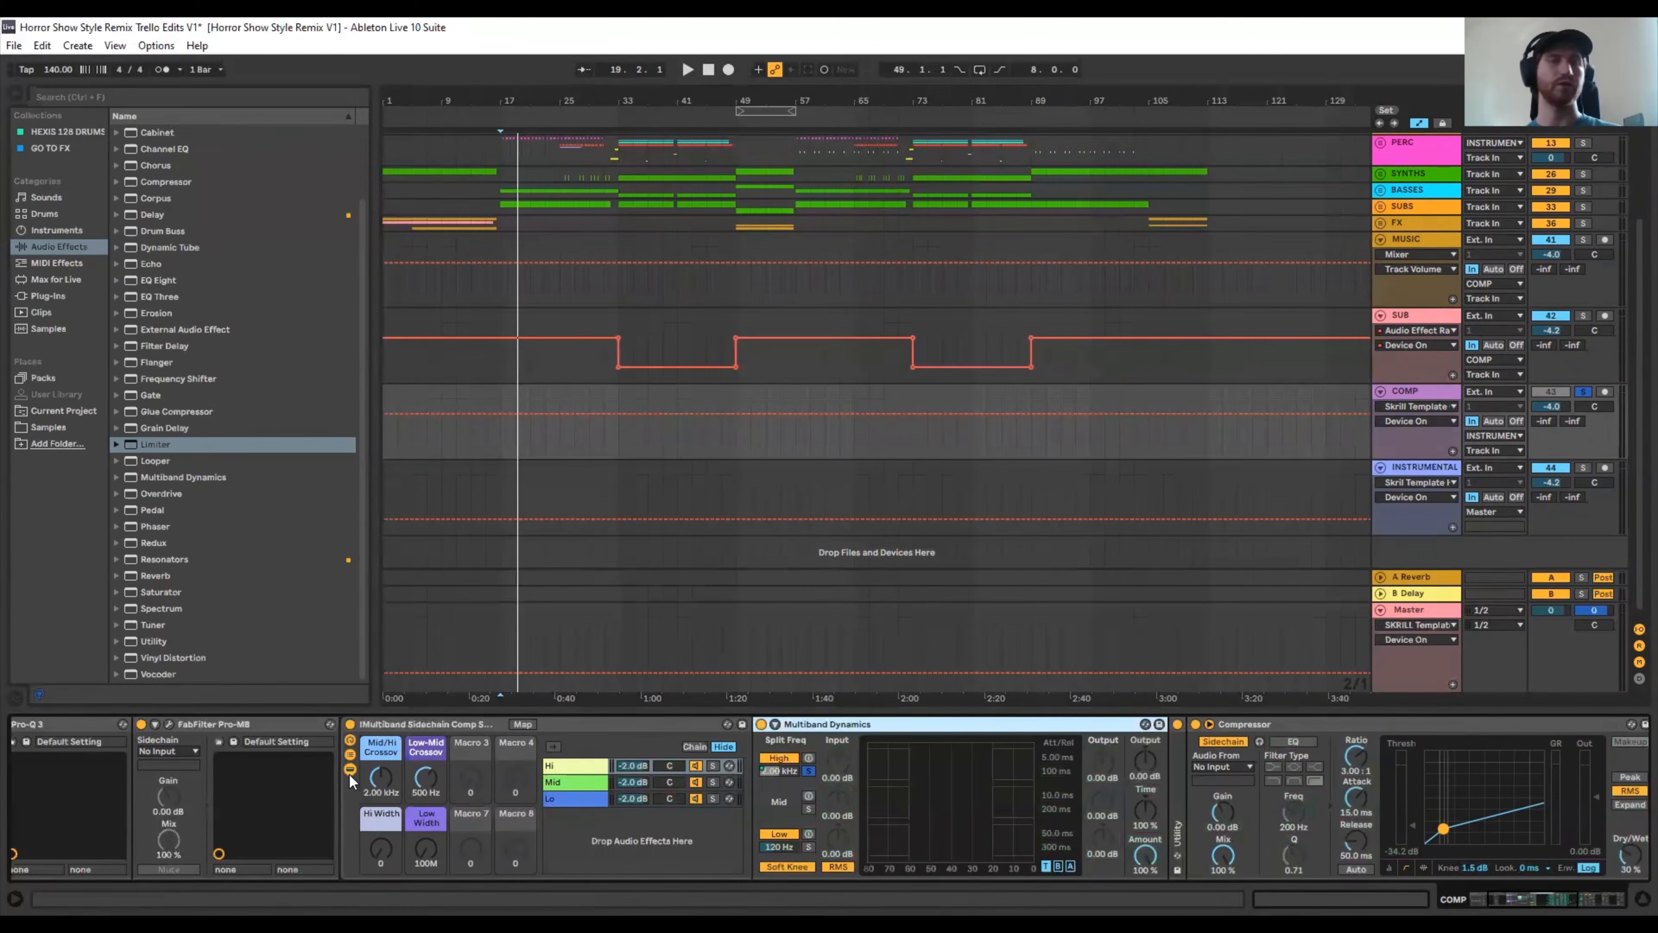
pyautogui.click(350, 770)
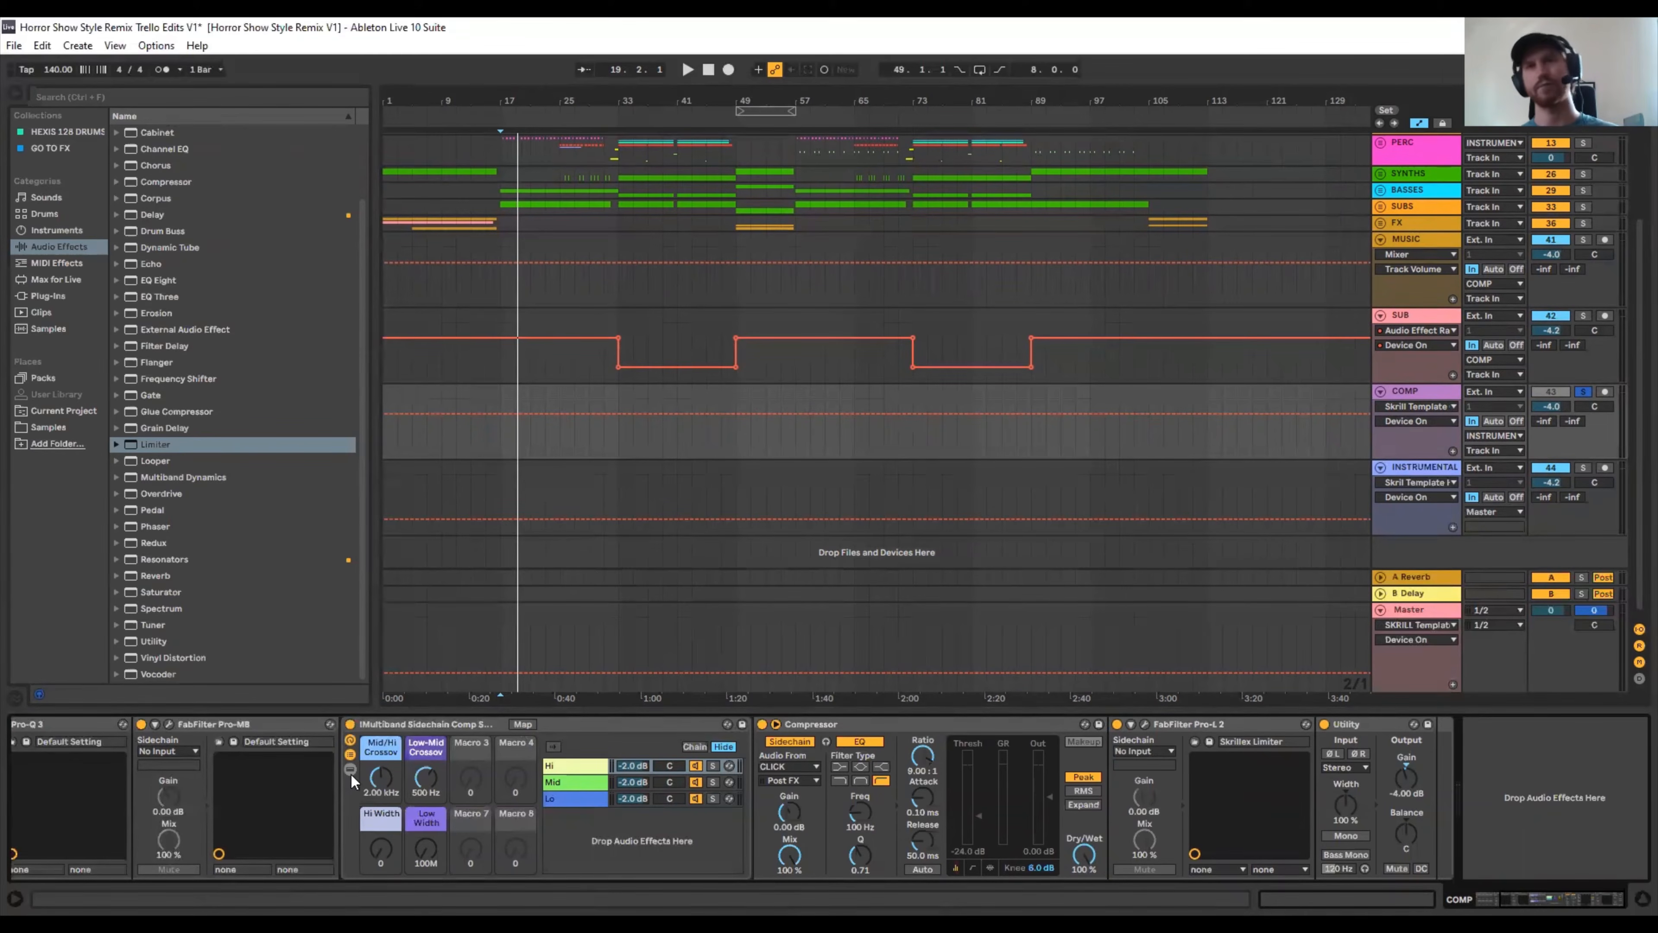
pyautogui.click(350, 759)
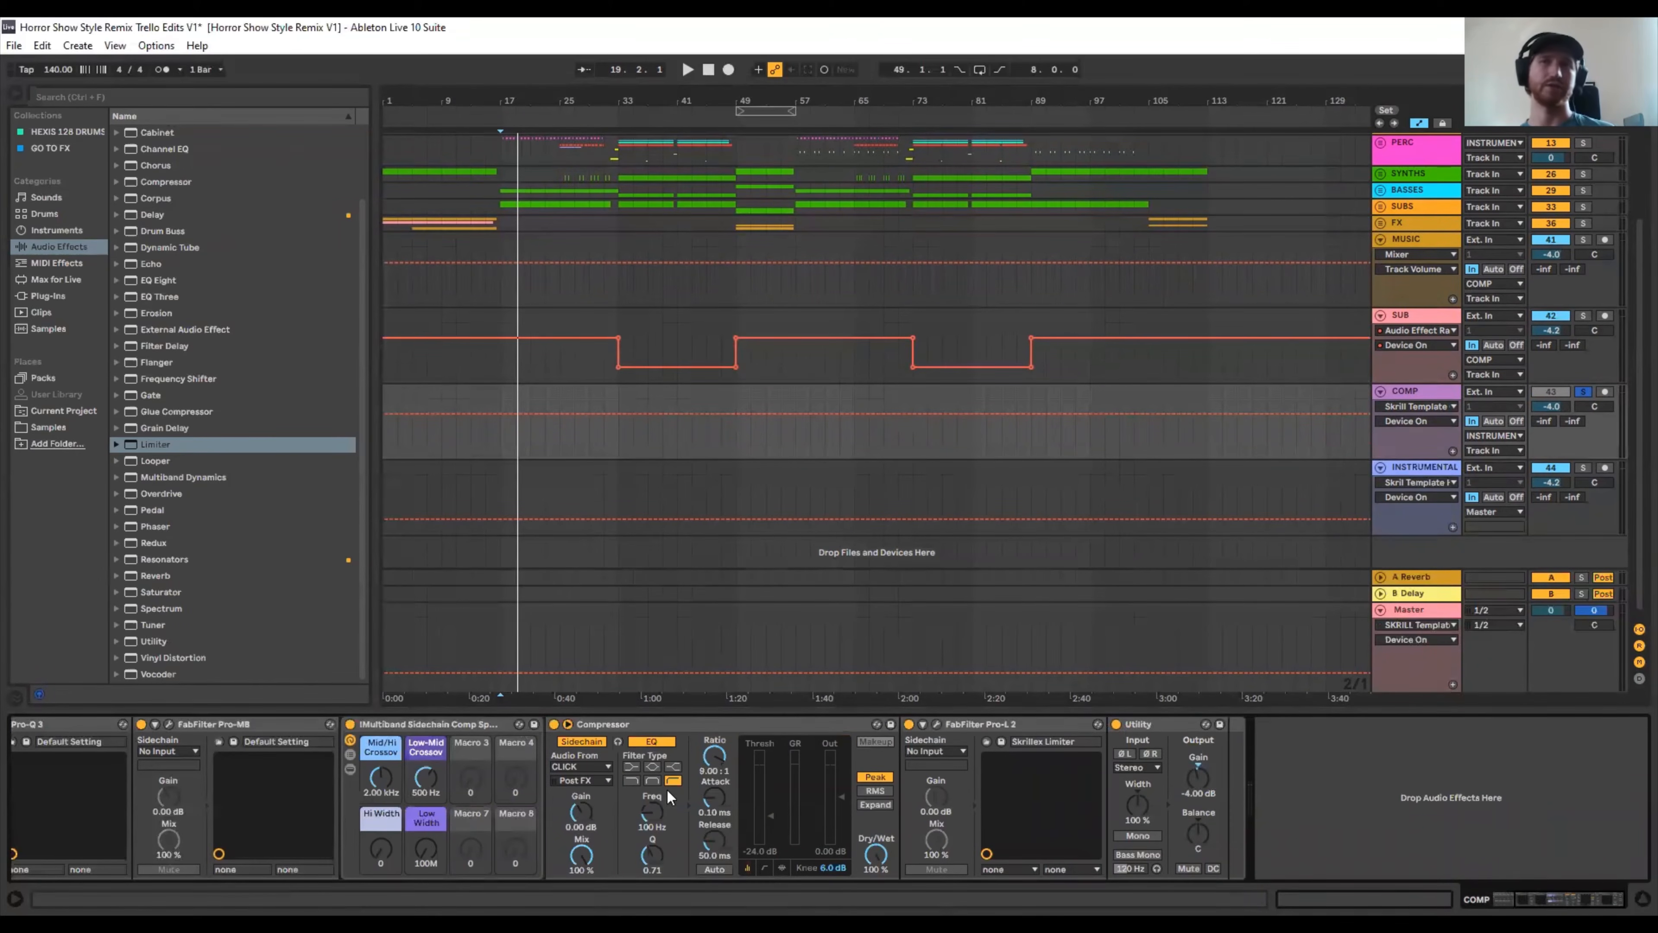
# - Inspect the Compressor after COMP's multiband rack, and go through the MUSIC, SUB and COMP tracks
pyautogui.click(731, 719)
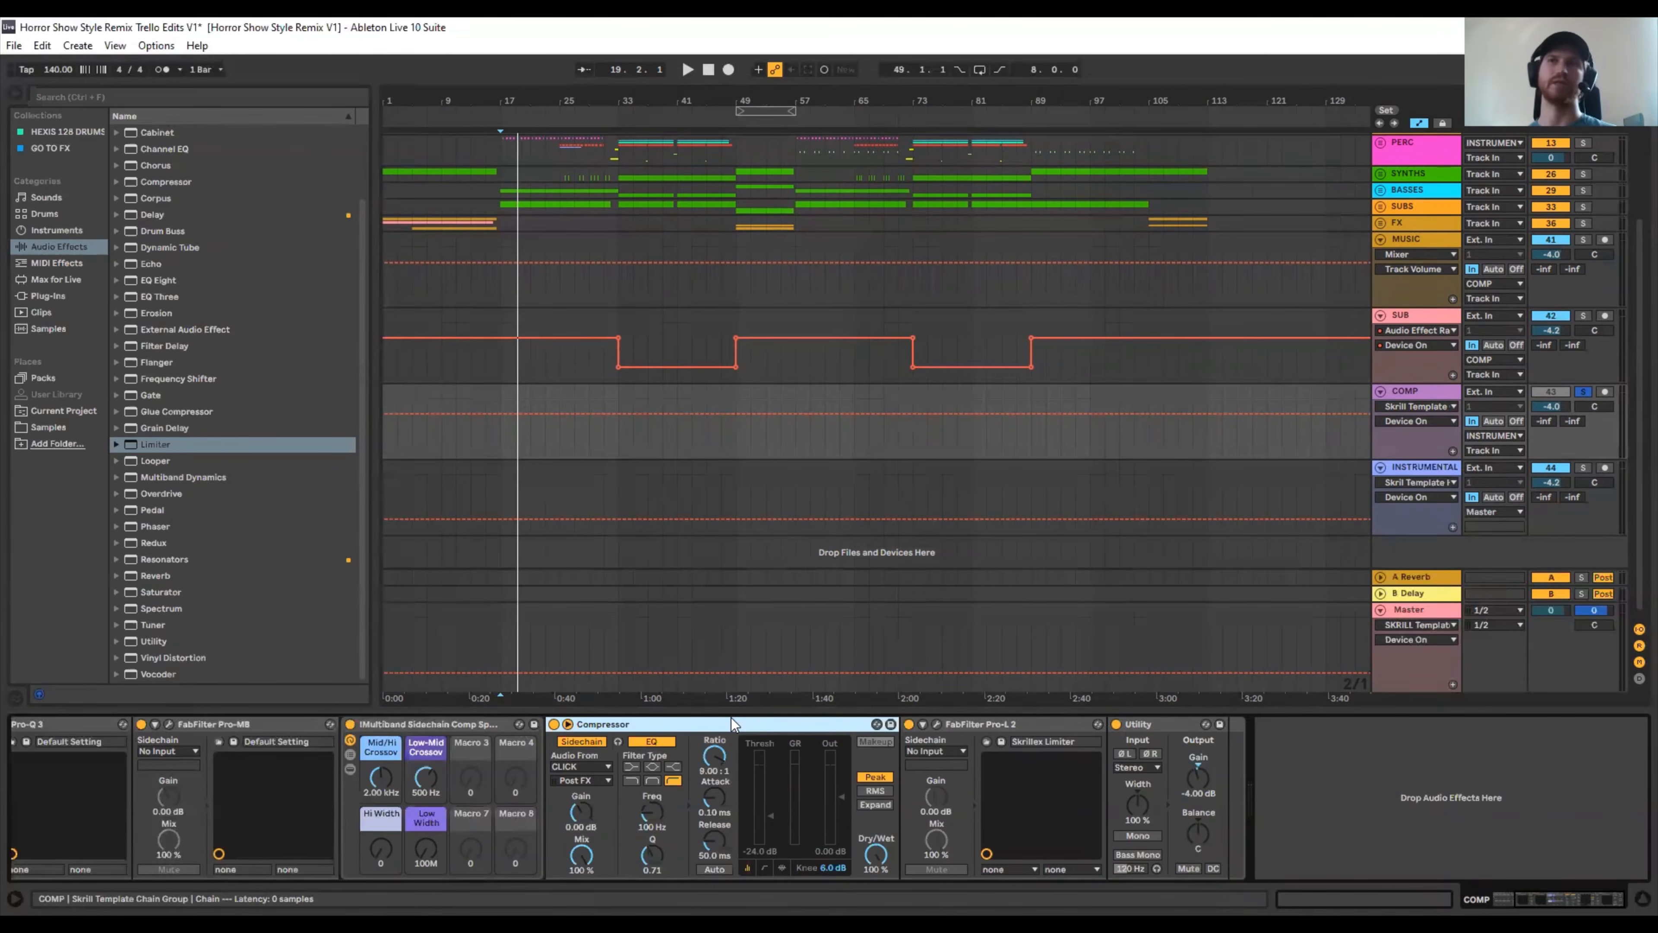
pyautogui.click(1417, 238)
pyautogui.click(1410, 315)
pyautogui.click(1420, 391)
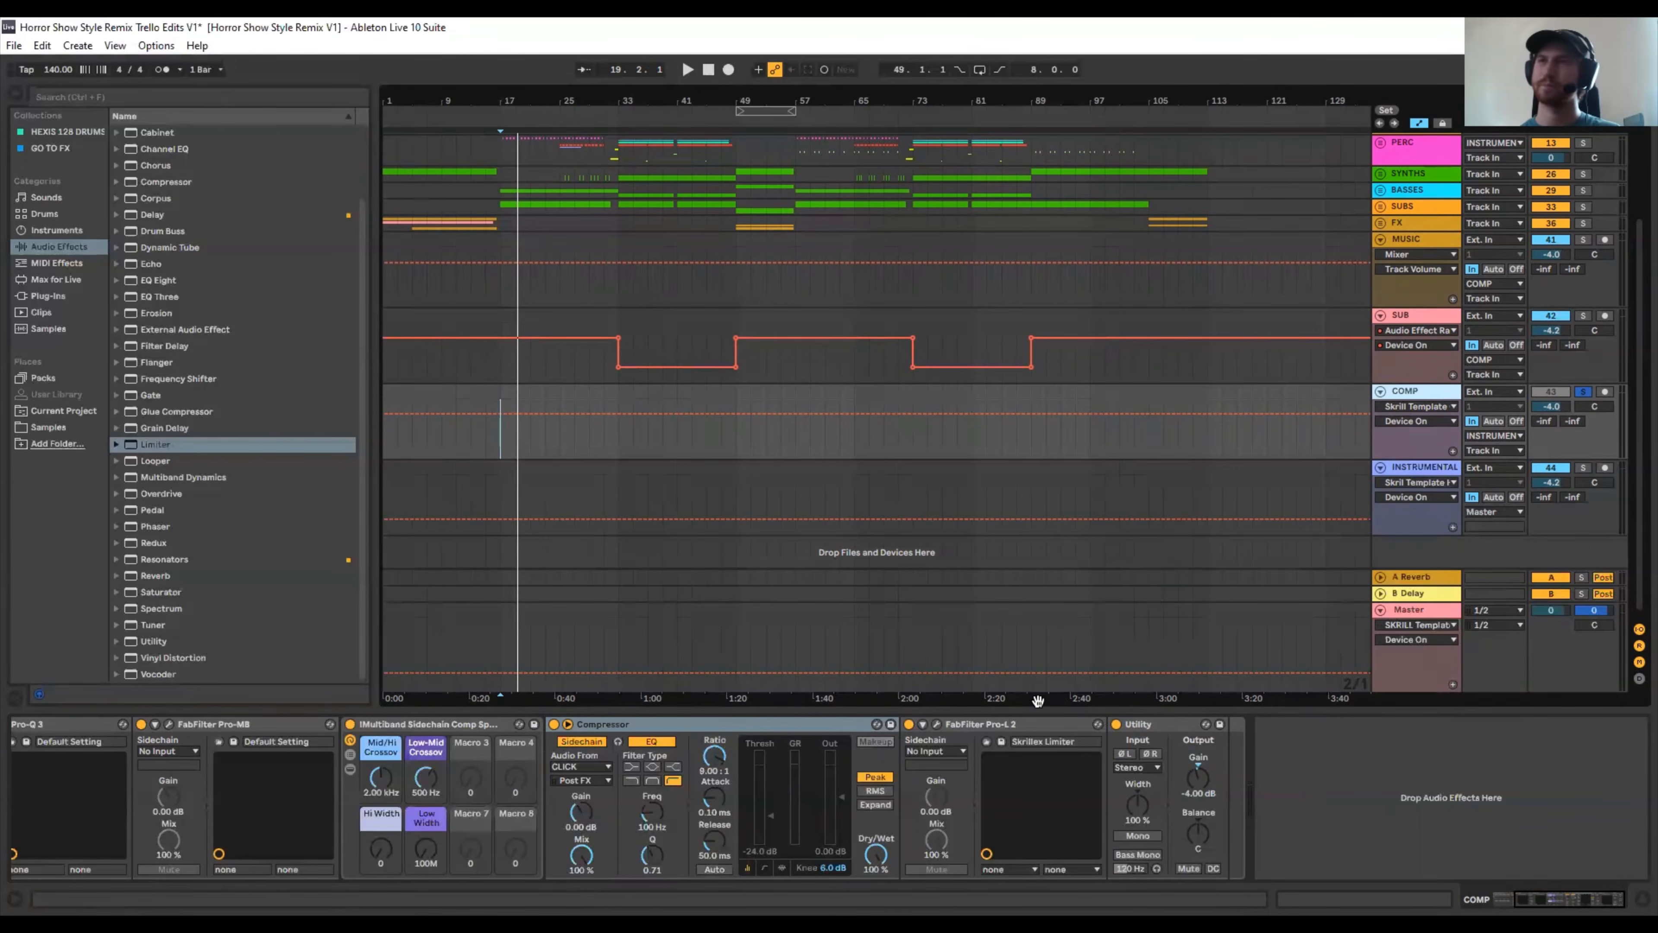
# - Examine the gain and limiting in COMP's FabFilter Pro-L 2 while playing from bar 17, and close the plug-in
pyautogui.click(948, 725)
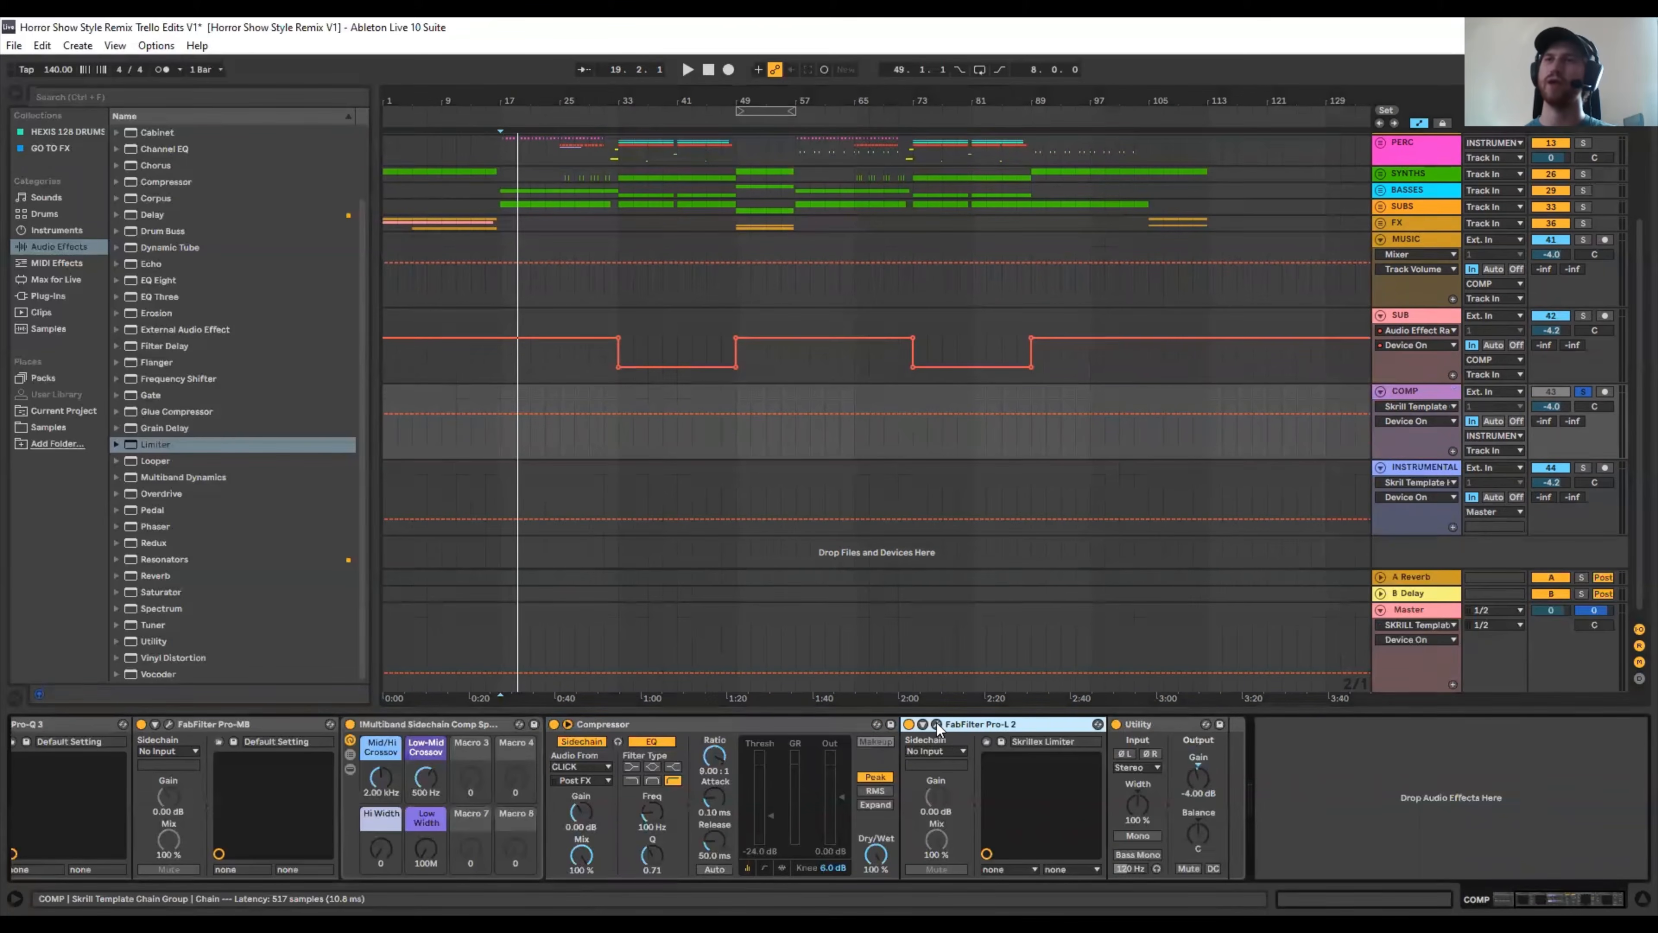
pyautogui.click(936, 723)
pyautogui.click(496, 421)
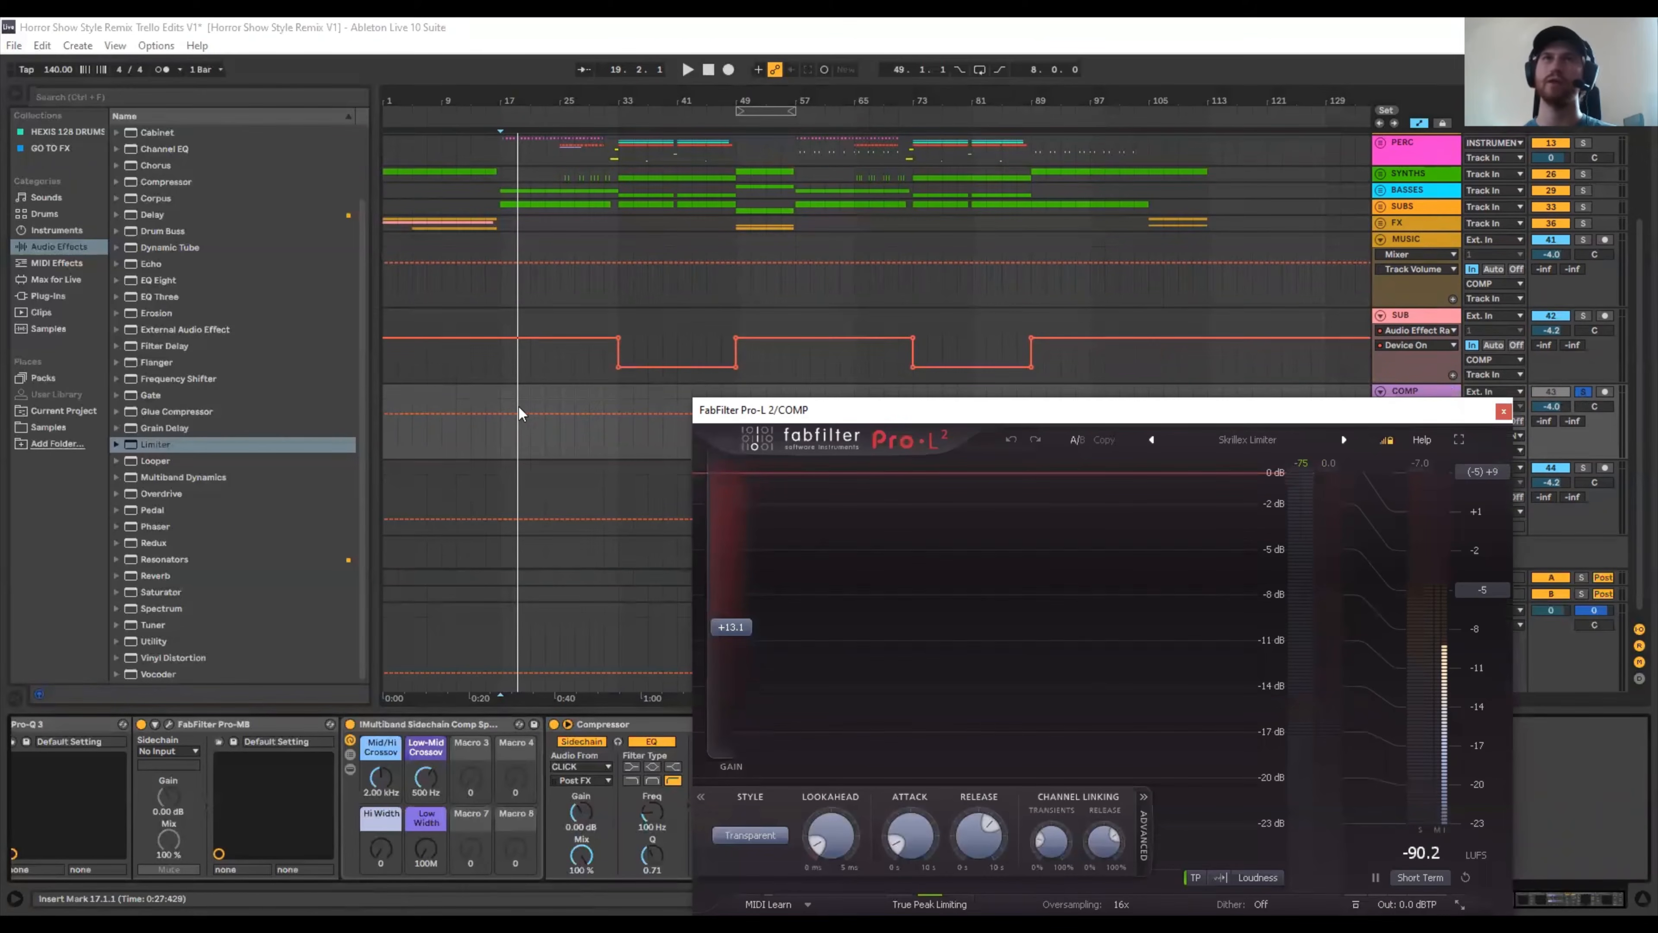
pyautogui.press('space')
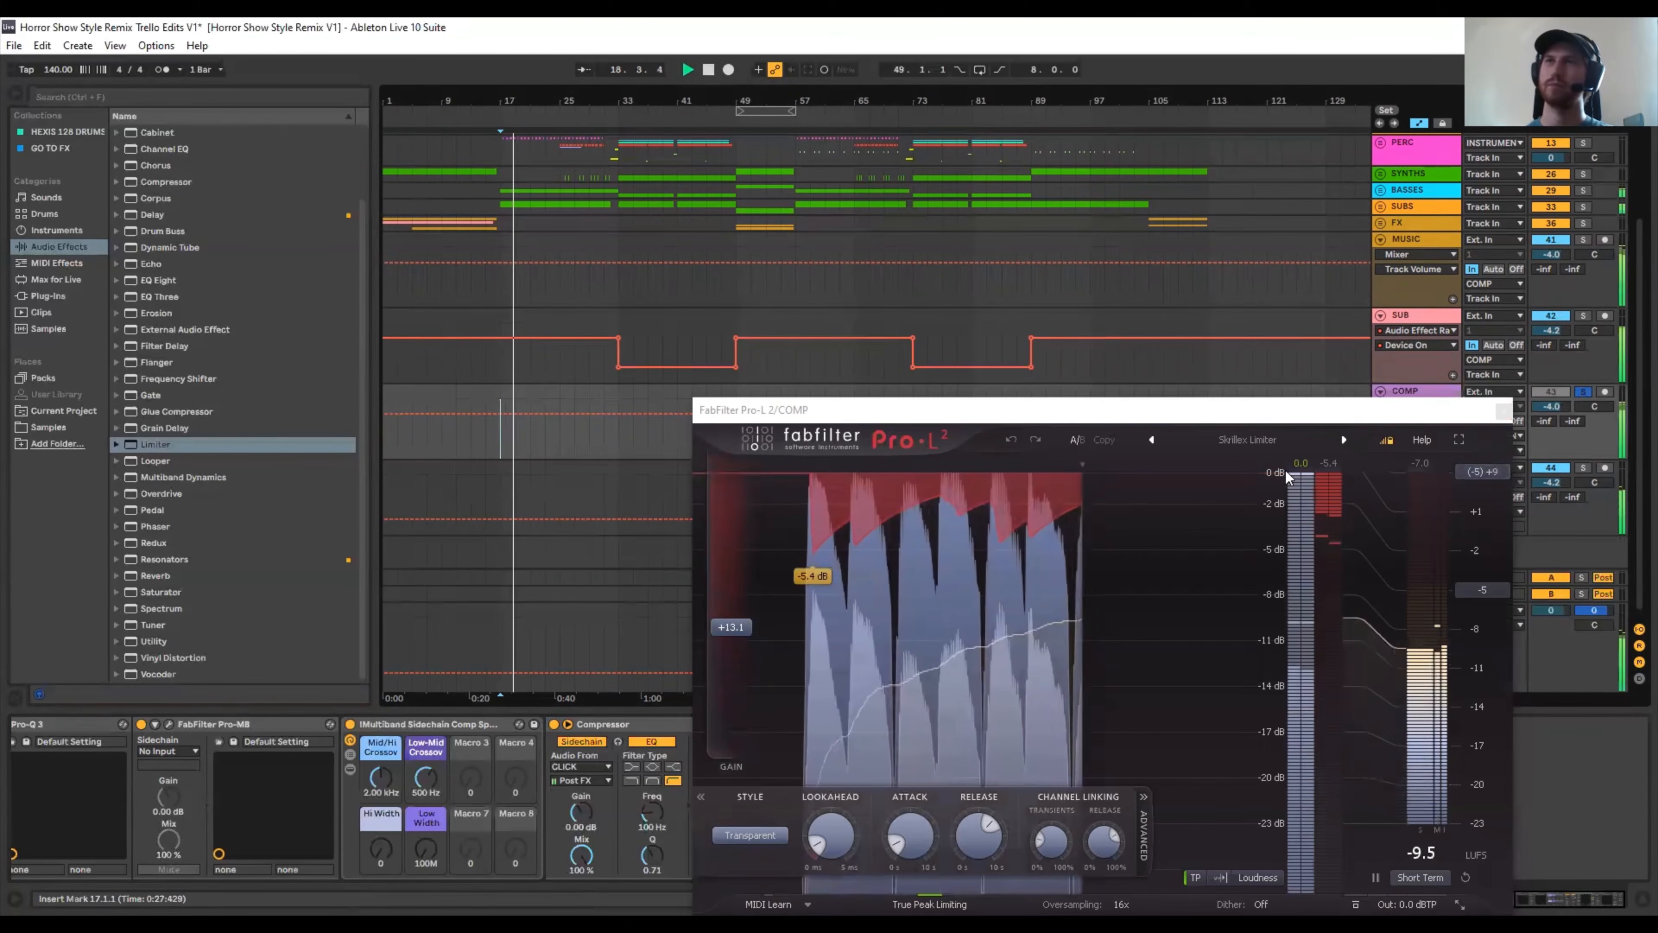
pyautogui.press('space')
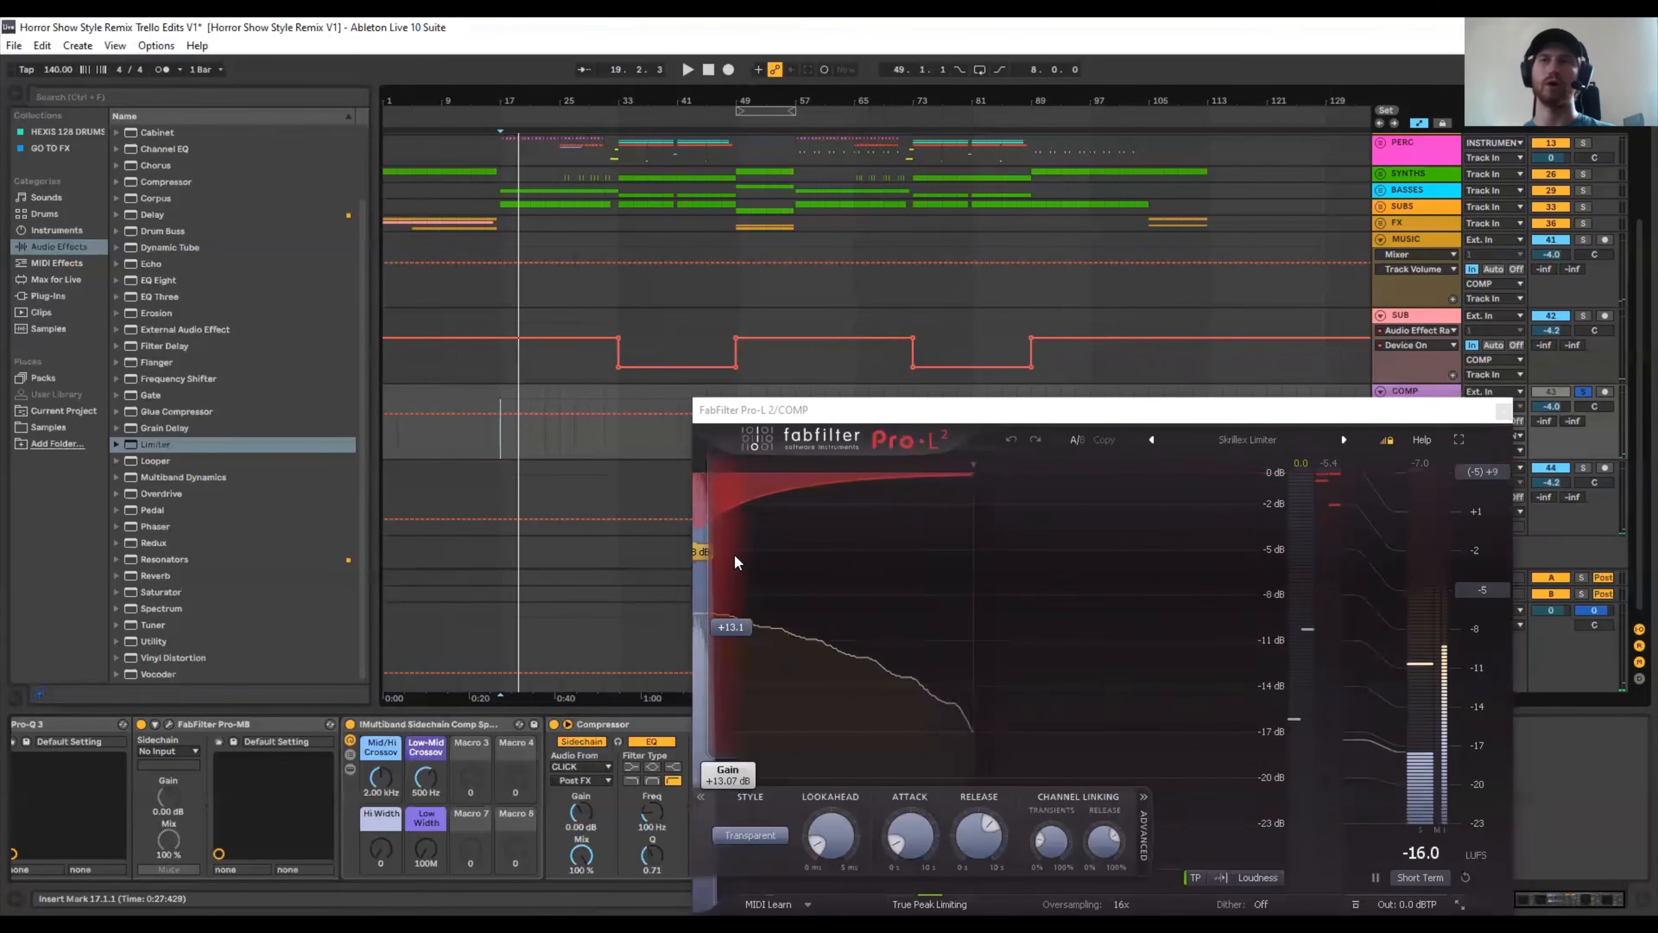
pyautogui.moveTo(736, 554)
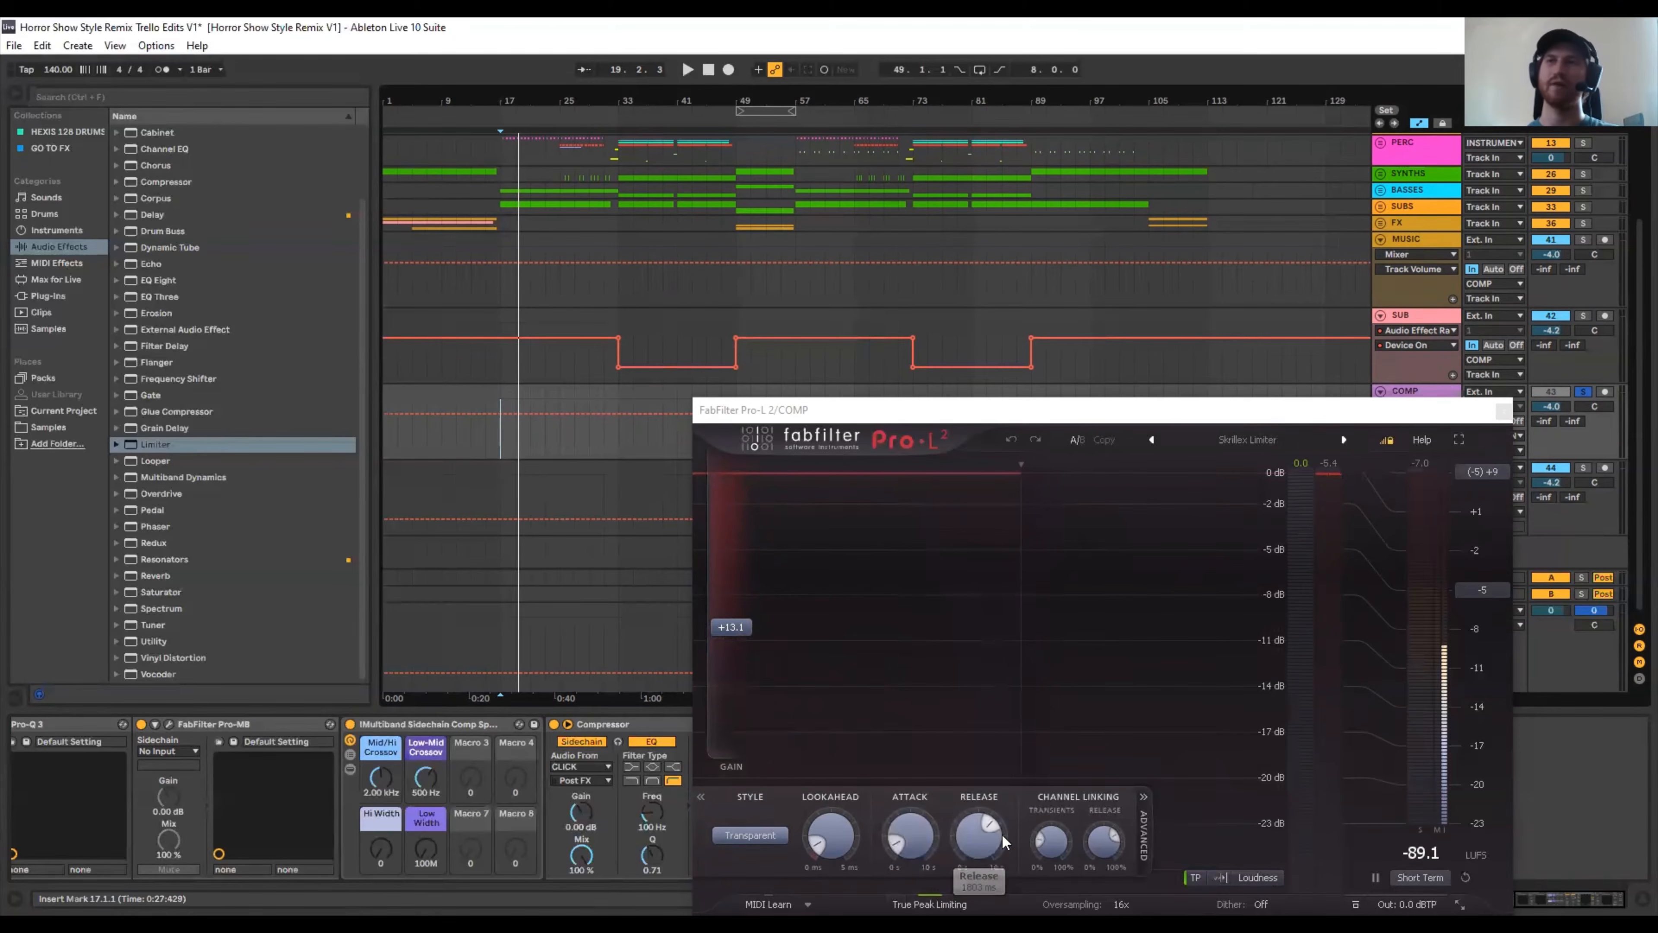
pyautogui.click(1503, 412)
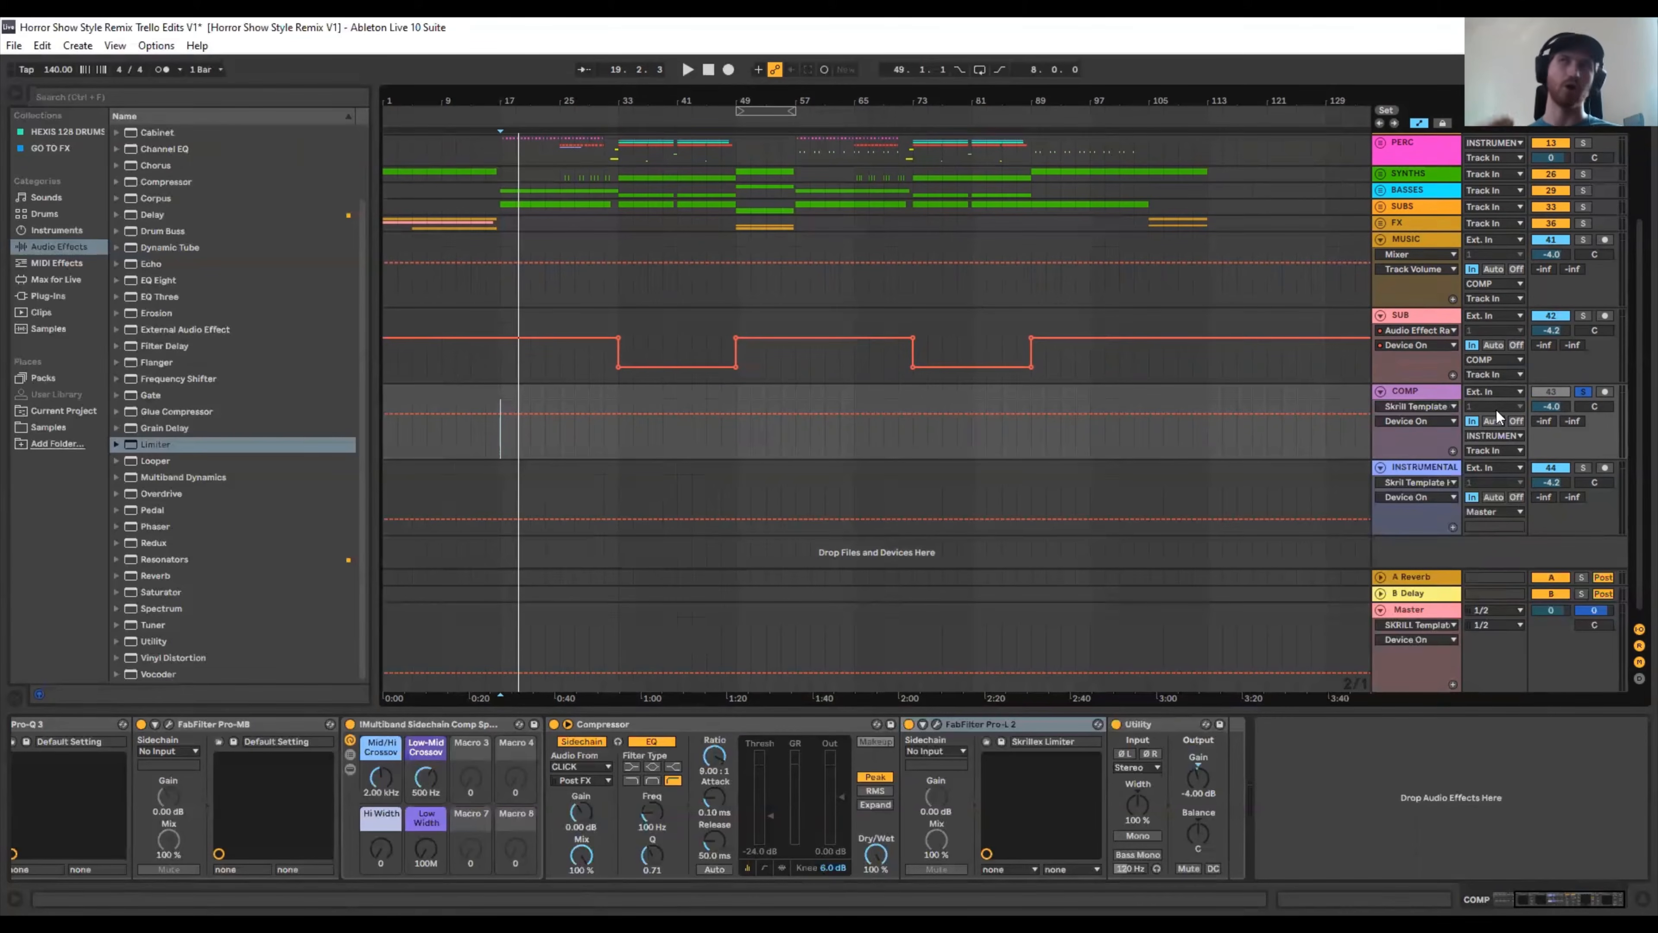
# - Unsolo the COMP track and fold the COMP, SUB and MUSIC tracks
pyautogui.click(1579, 394)
pyautogui.click(1569, 392)
pyautogui.click(1380, 391)
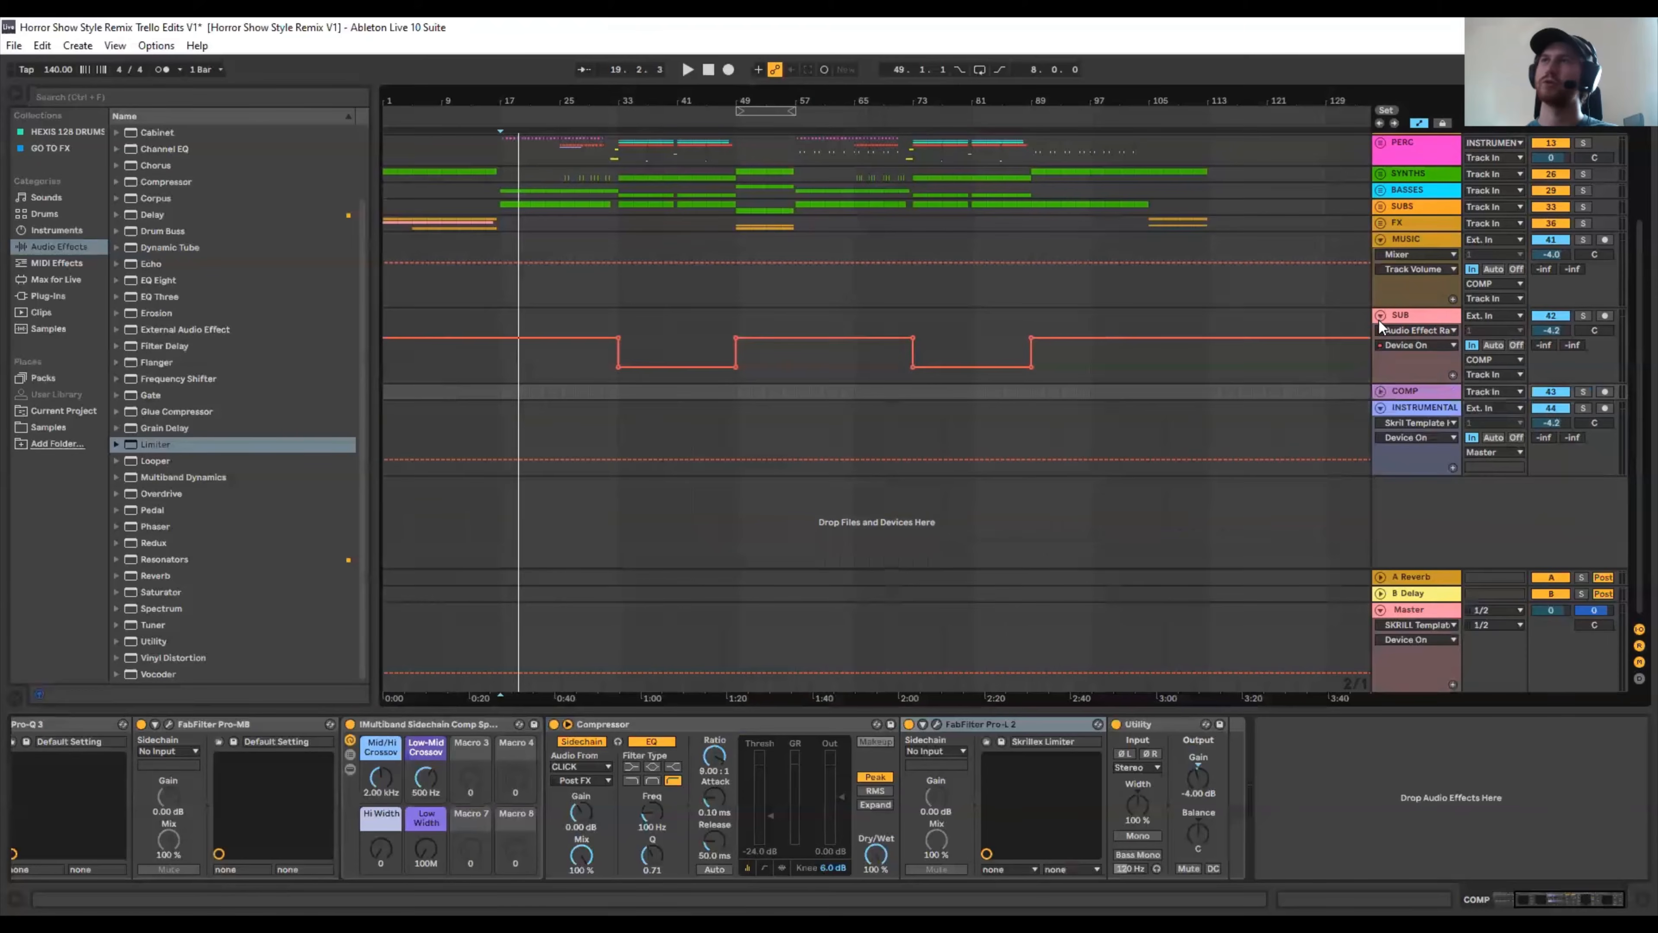
pyautogui.click(1380, 315)
pyautogui.click(1376, 237)
# - Solo the INSTRUMENTAL track and turn on its Skril Template HEXIS effect rack
pyautogui.scroll(3, 1424, 412)
pyautogui.click(1423, 408)
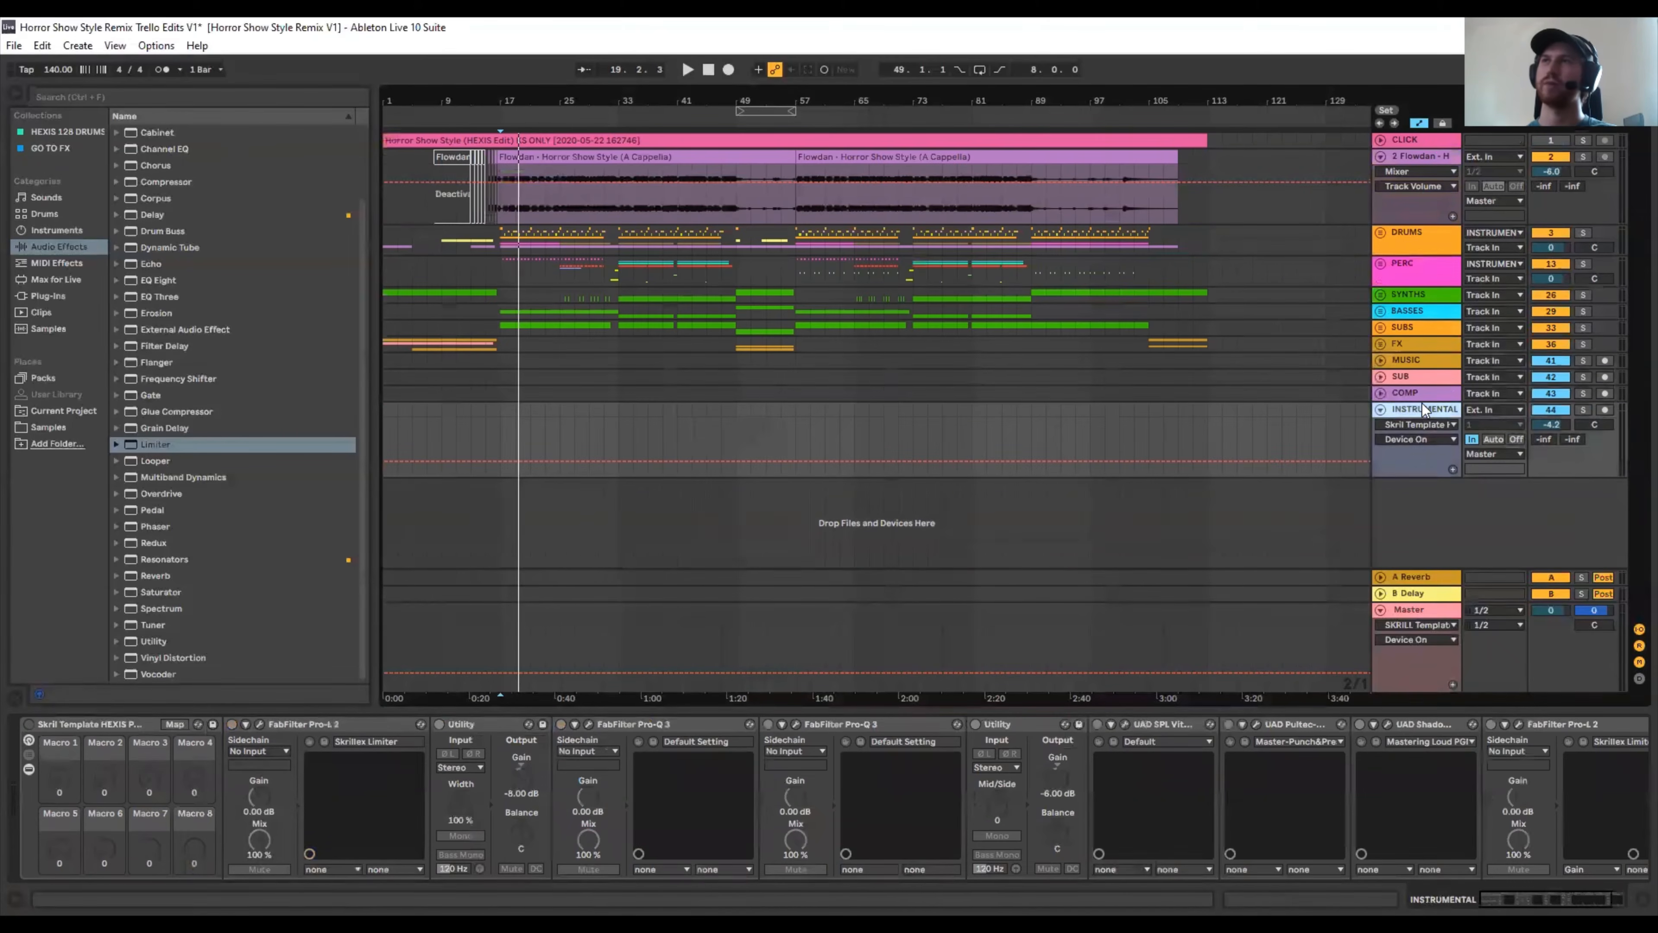
pyautogui.click(1583, 411)
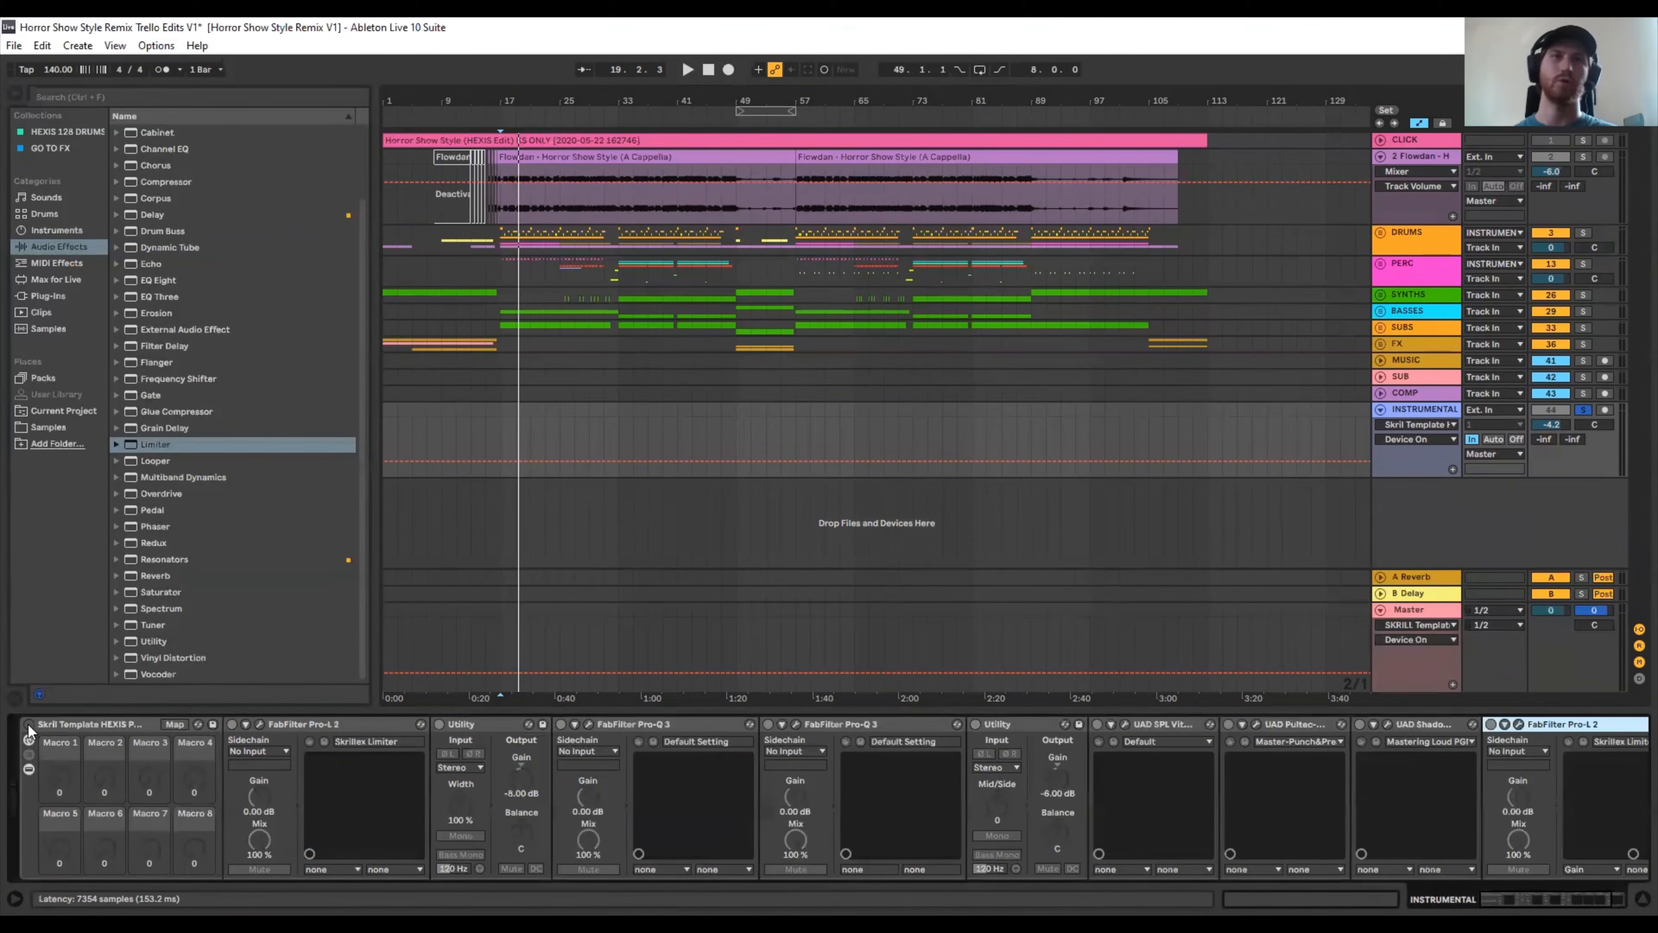
pyautogui.click(29, 724)
# - Play the soloed INSTRUMENTAL track and examine the last FabFilter Pro-L 2 limiter in its chain
pyautogui.press('space')
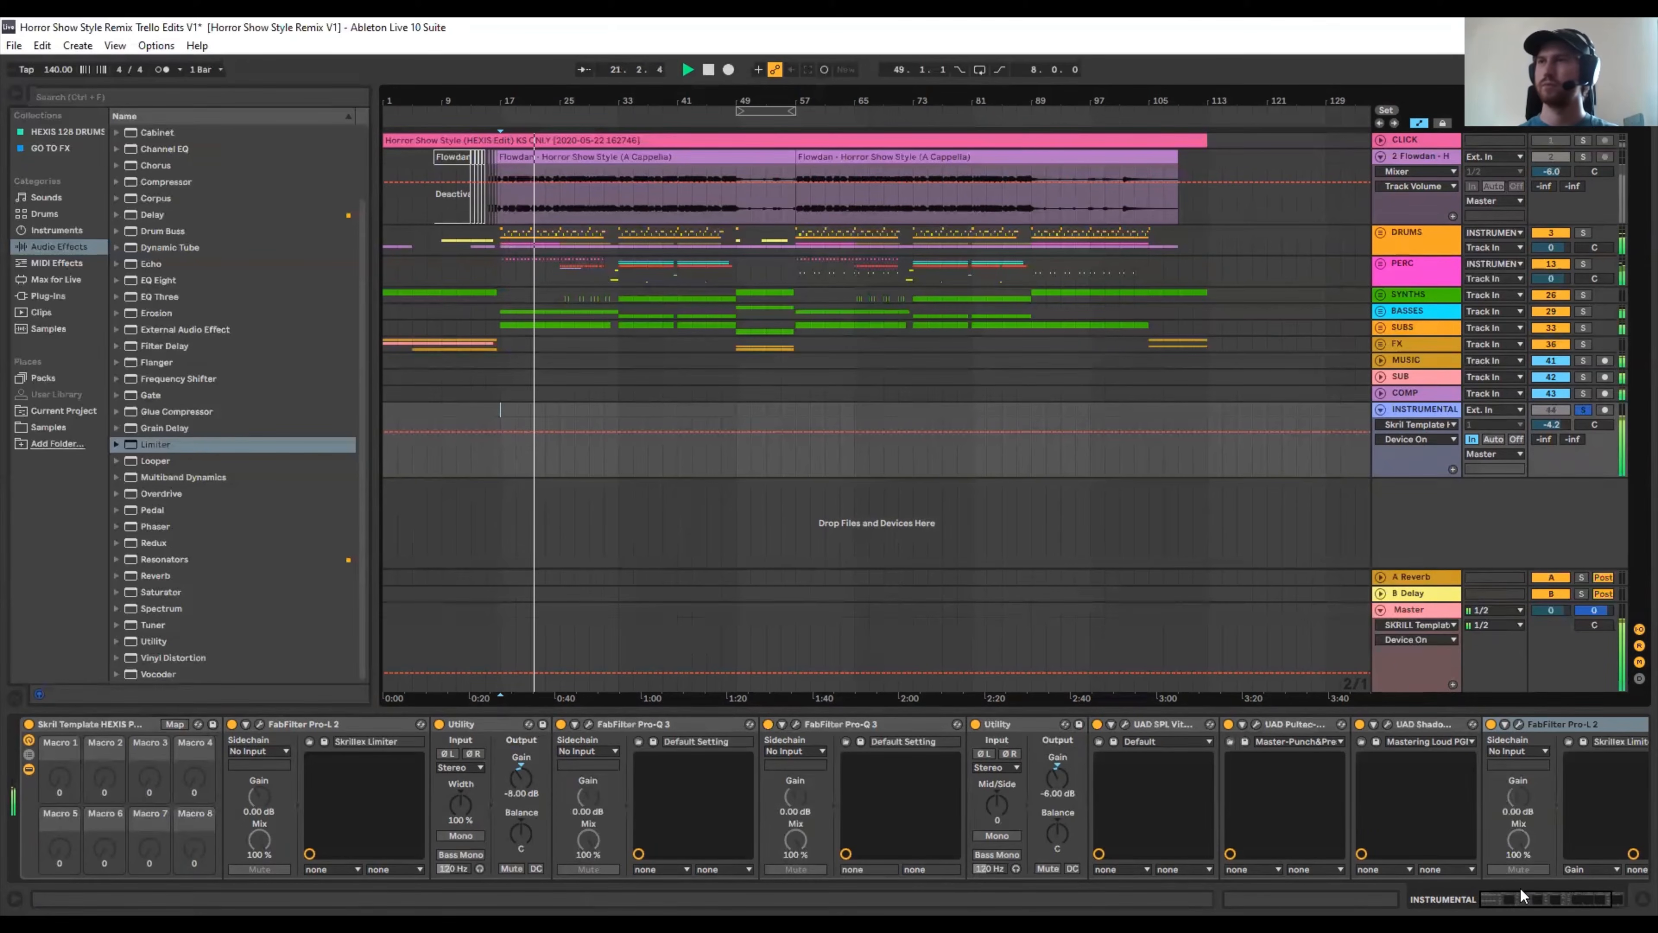
pyautogui.moveTo(1519, 886); pyautogui.dragTo(1556, 887)
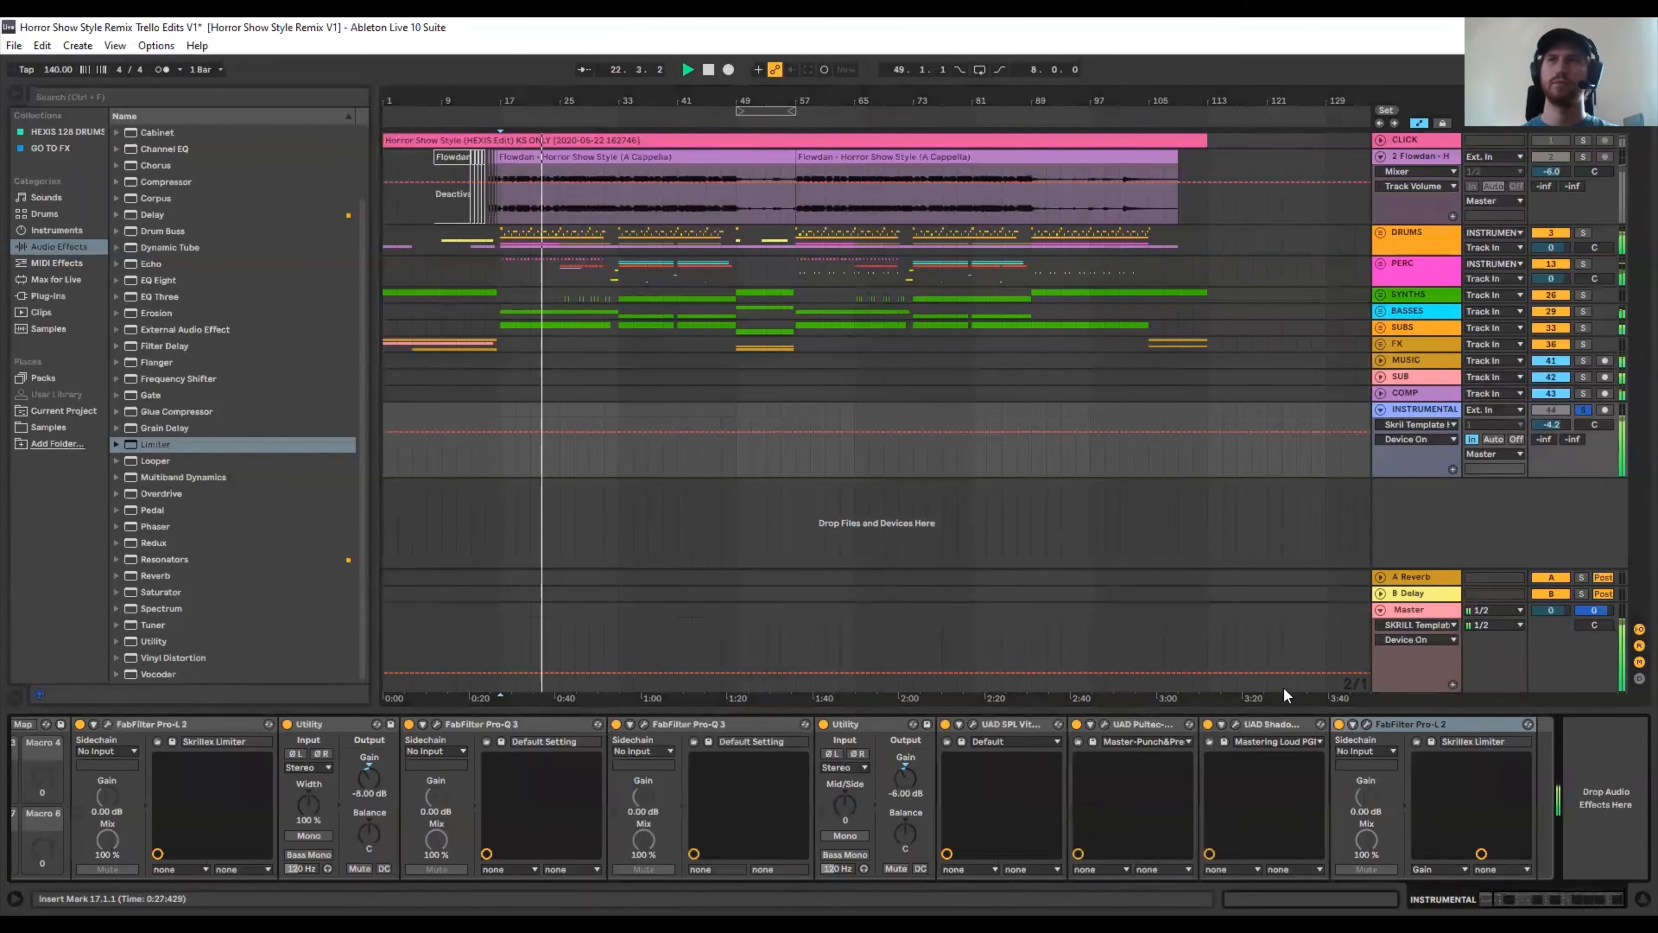
pyautogui.click(1367, 725)
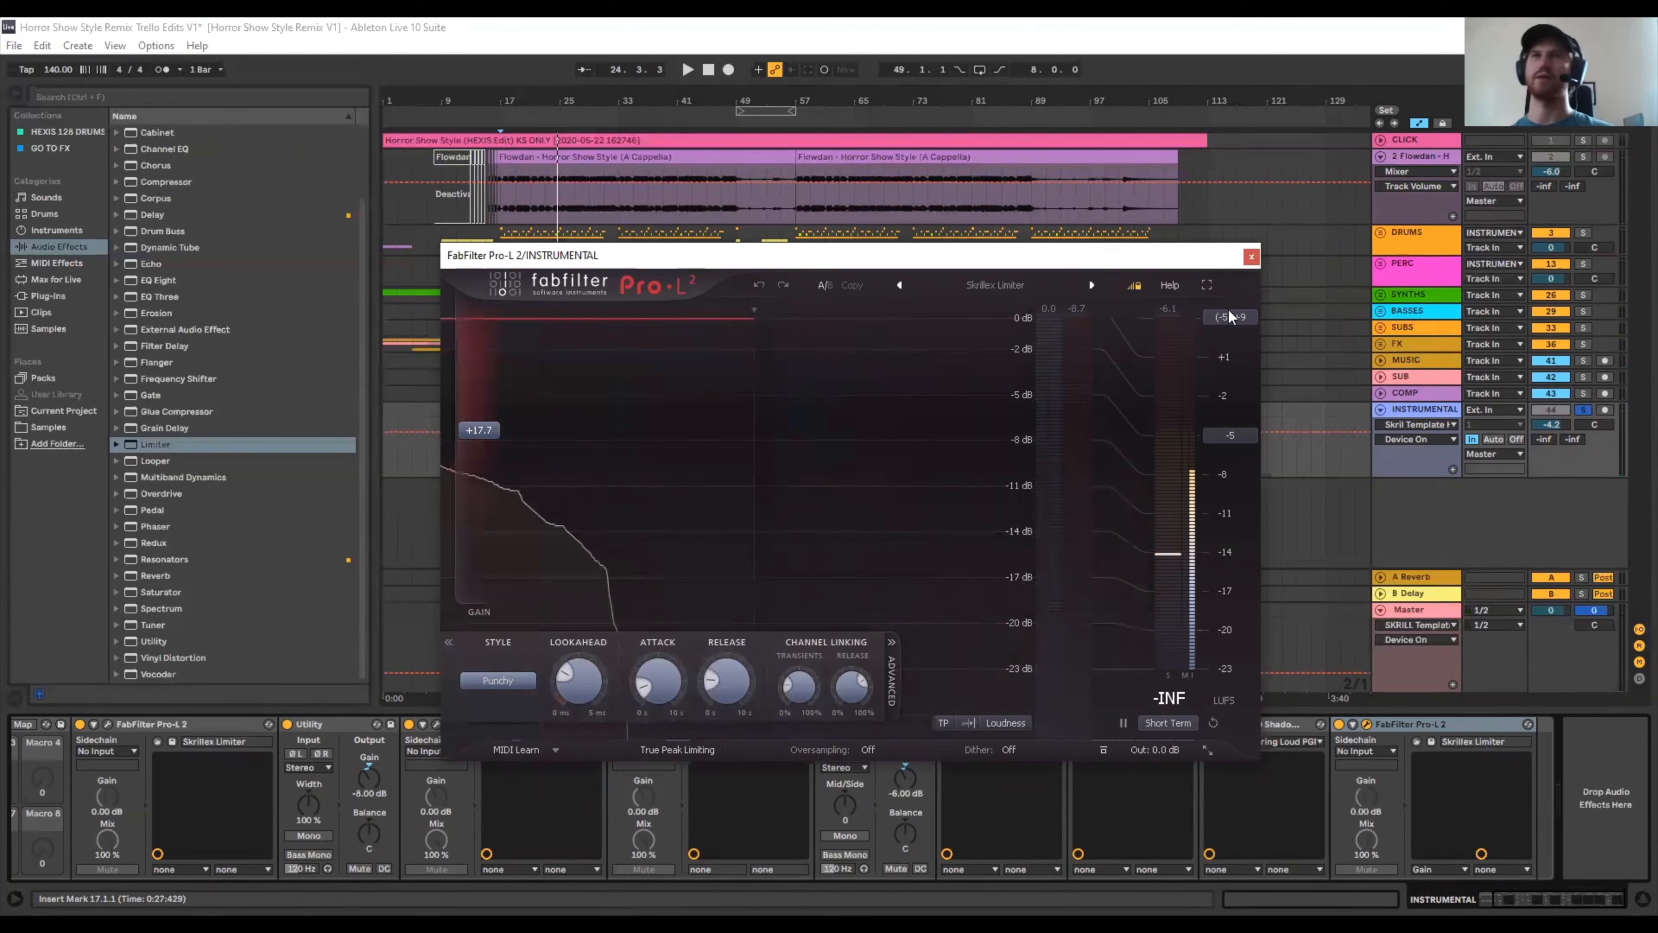
pyautogui.click(1250, 258)
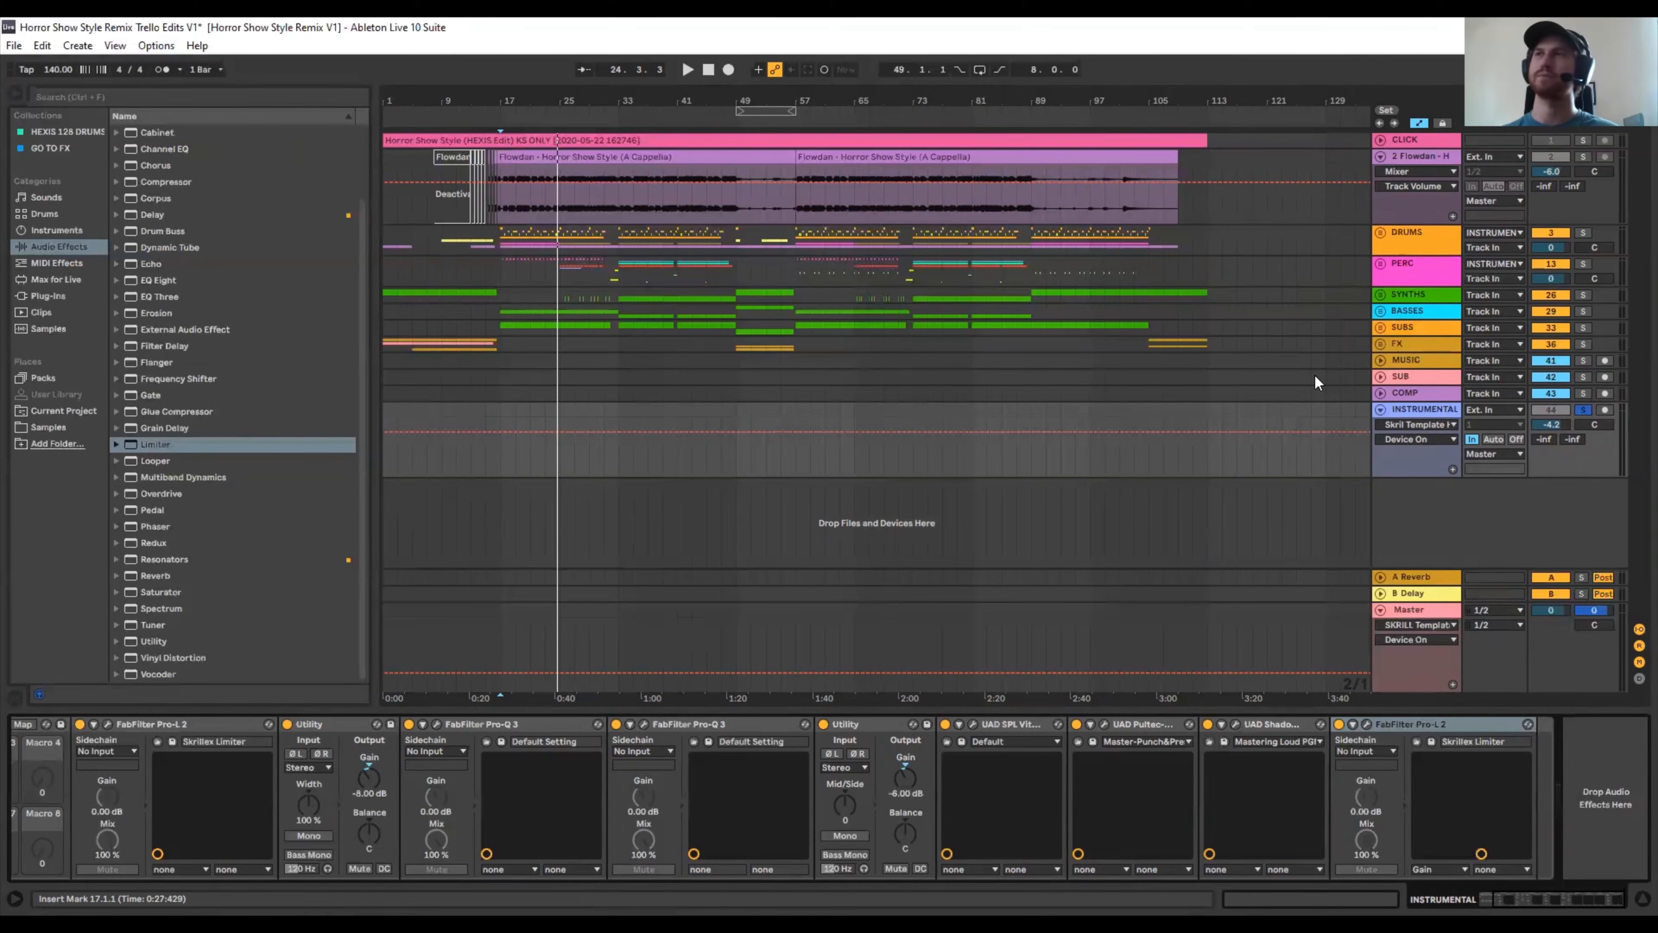
# - Unsolo and fold the INSTRUMENTAL track, and turn on the SKRILL Template rack on the Master track
pyautogui.click(1576, 409)
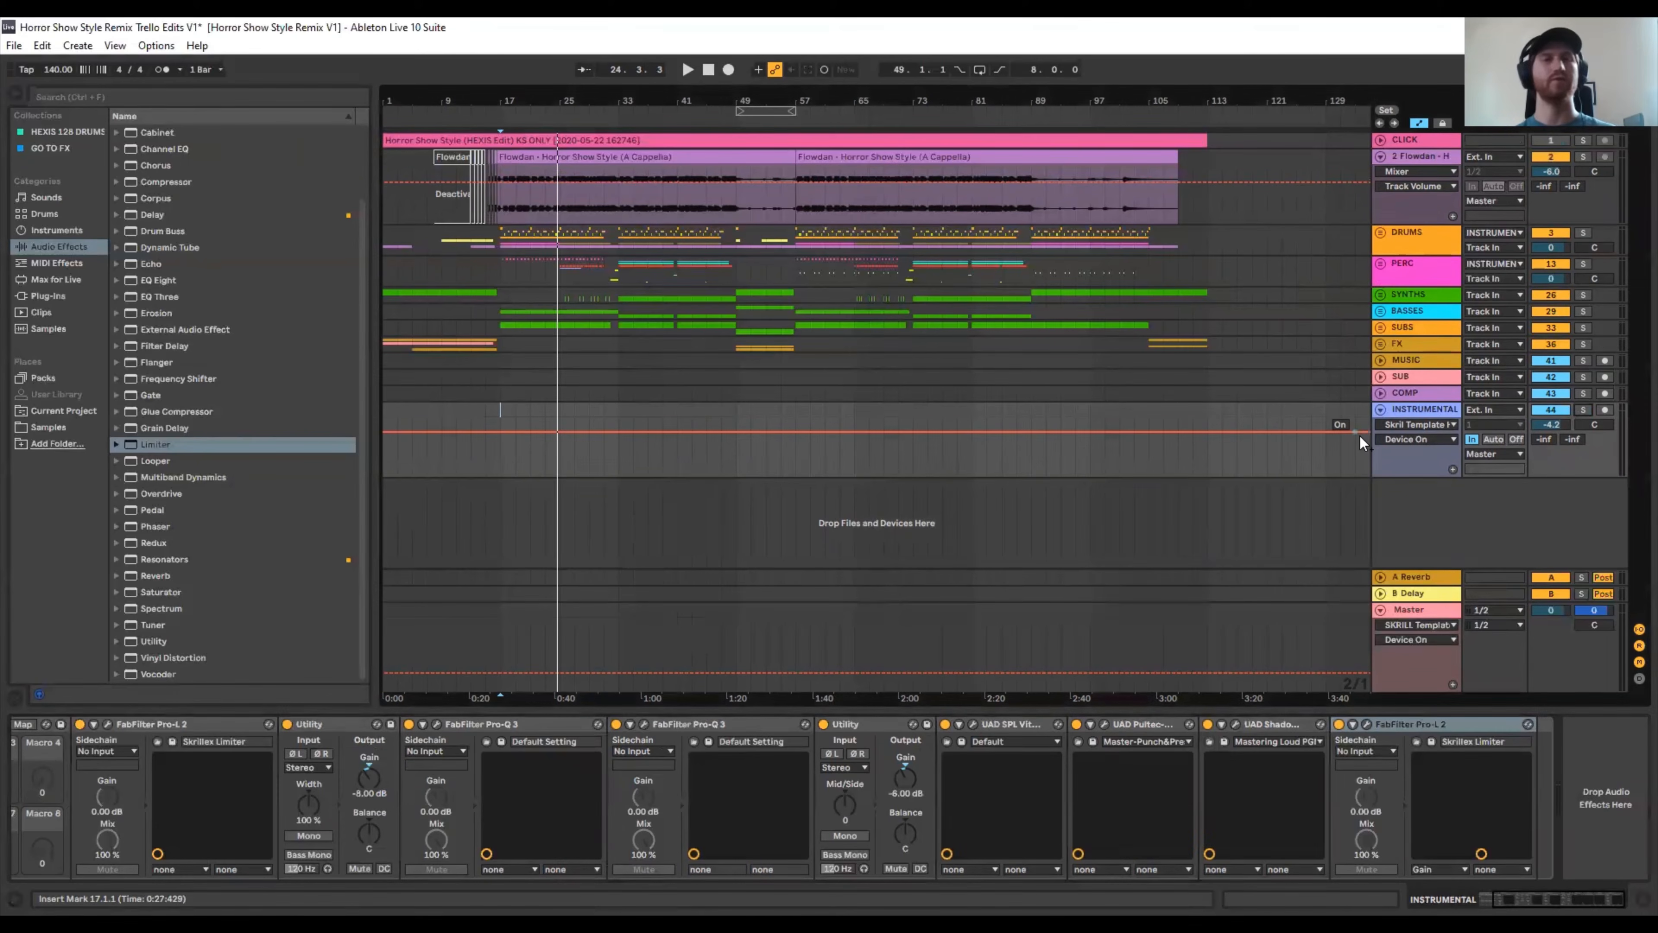
pyautogui.click(1380, 409)
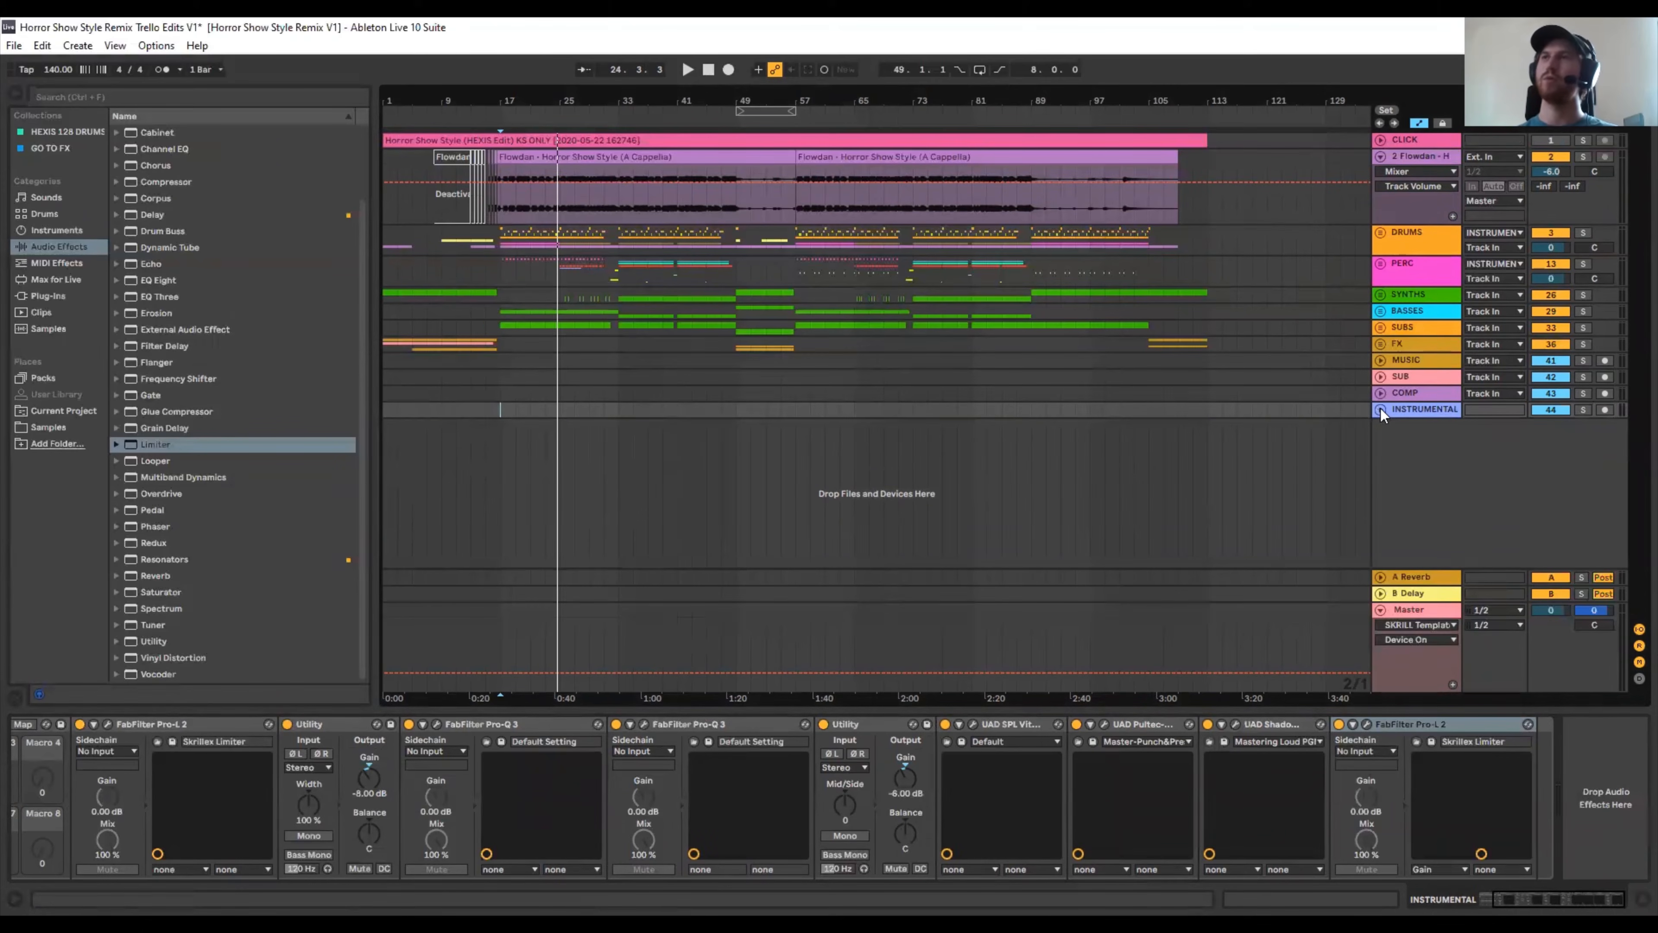
pyautogui.click(1409, 609)
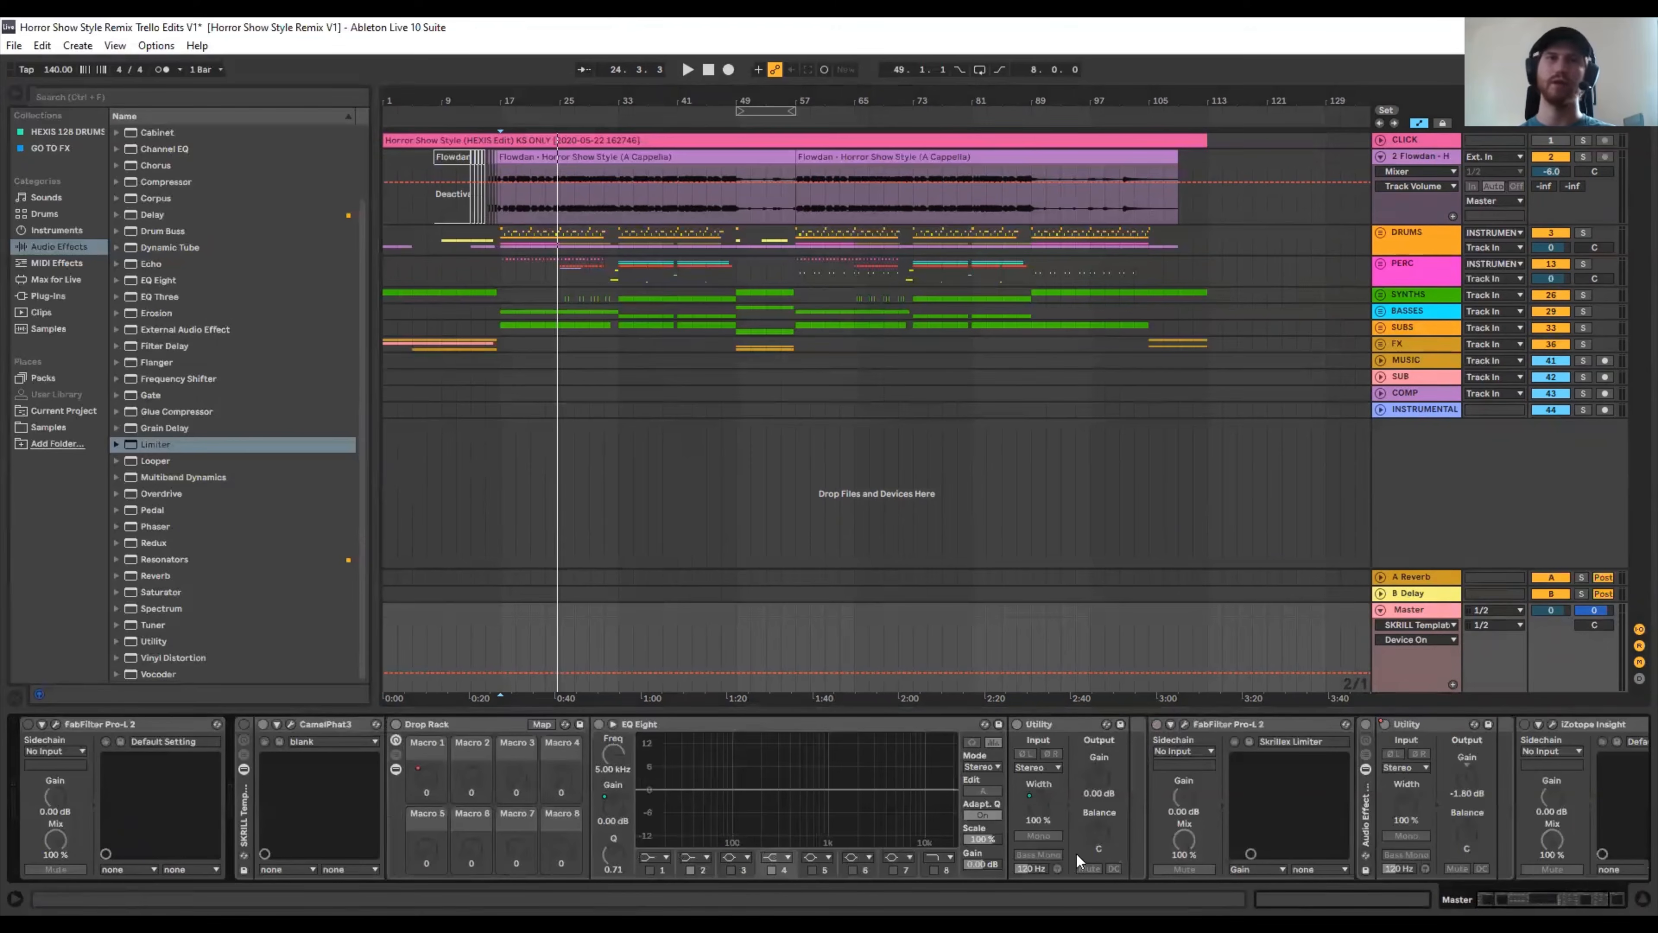
pyautogui.click(243, 724)
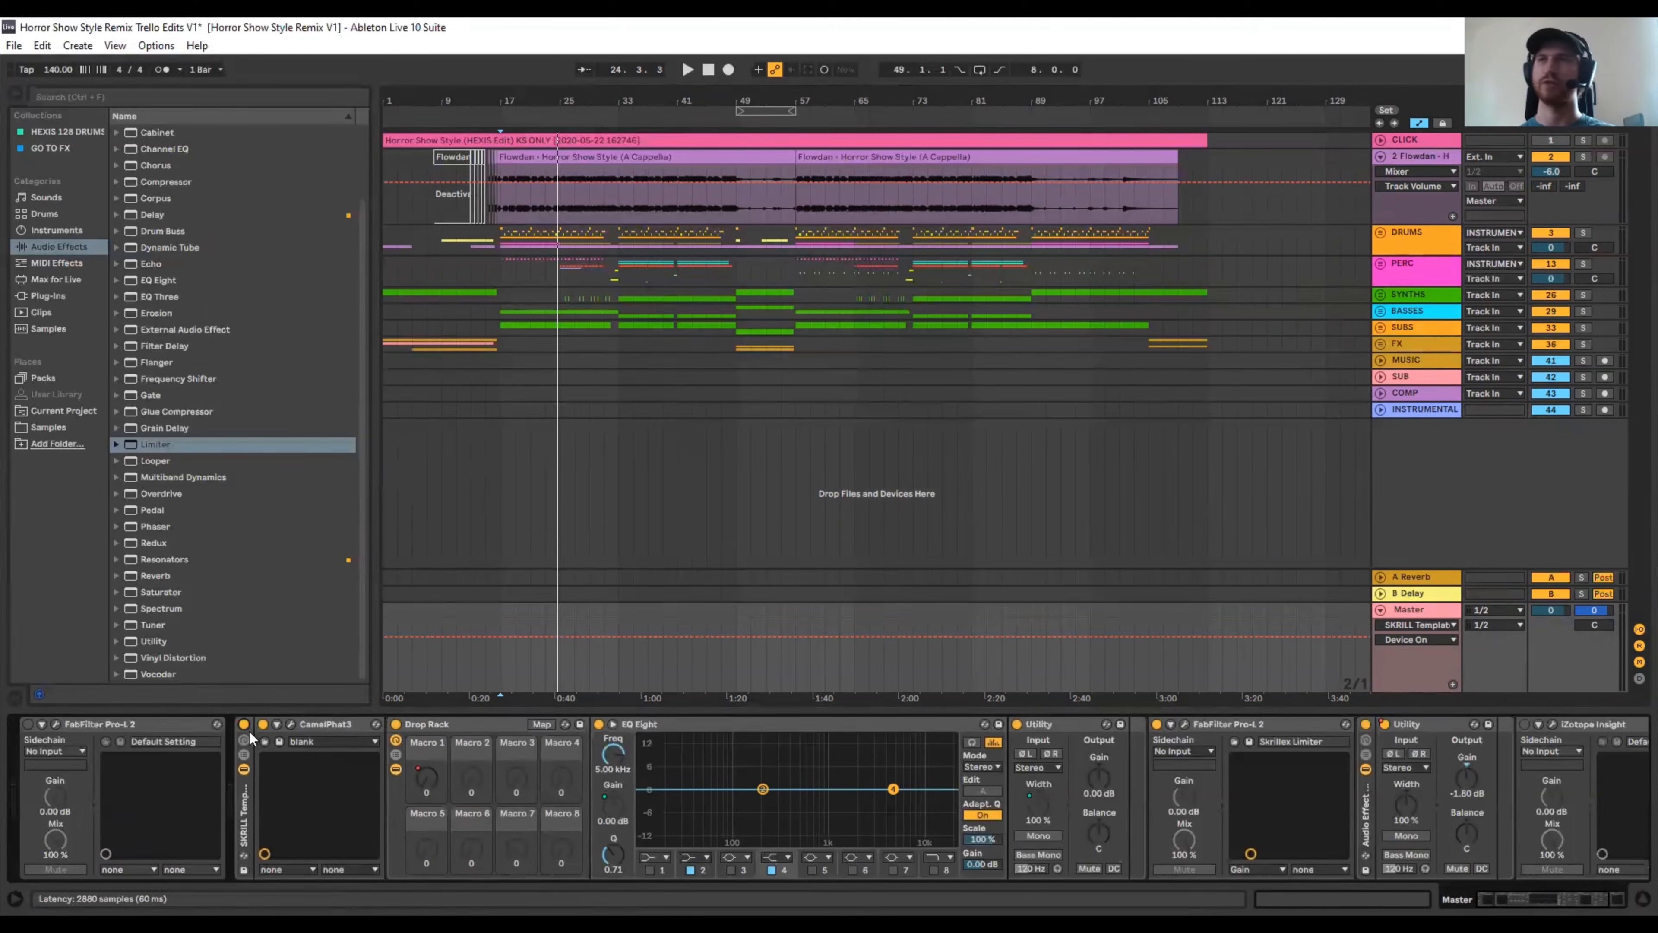
# - Solo the Flowdan a cappella track and play it from bar 17
pyautogui.click(1583, 158)
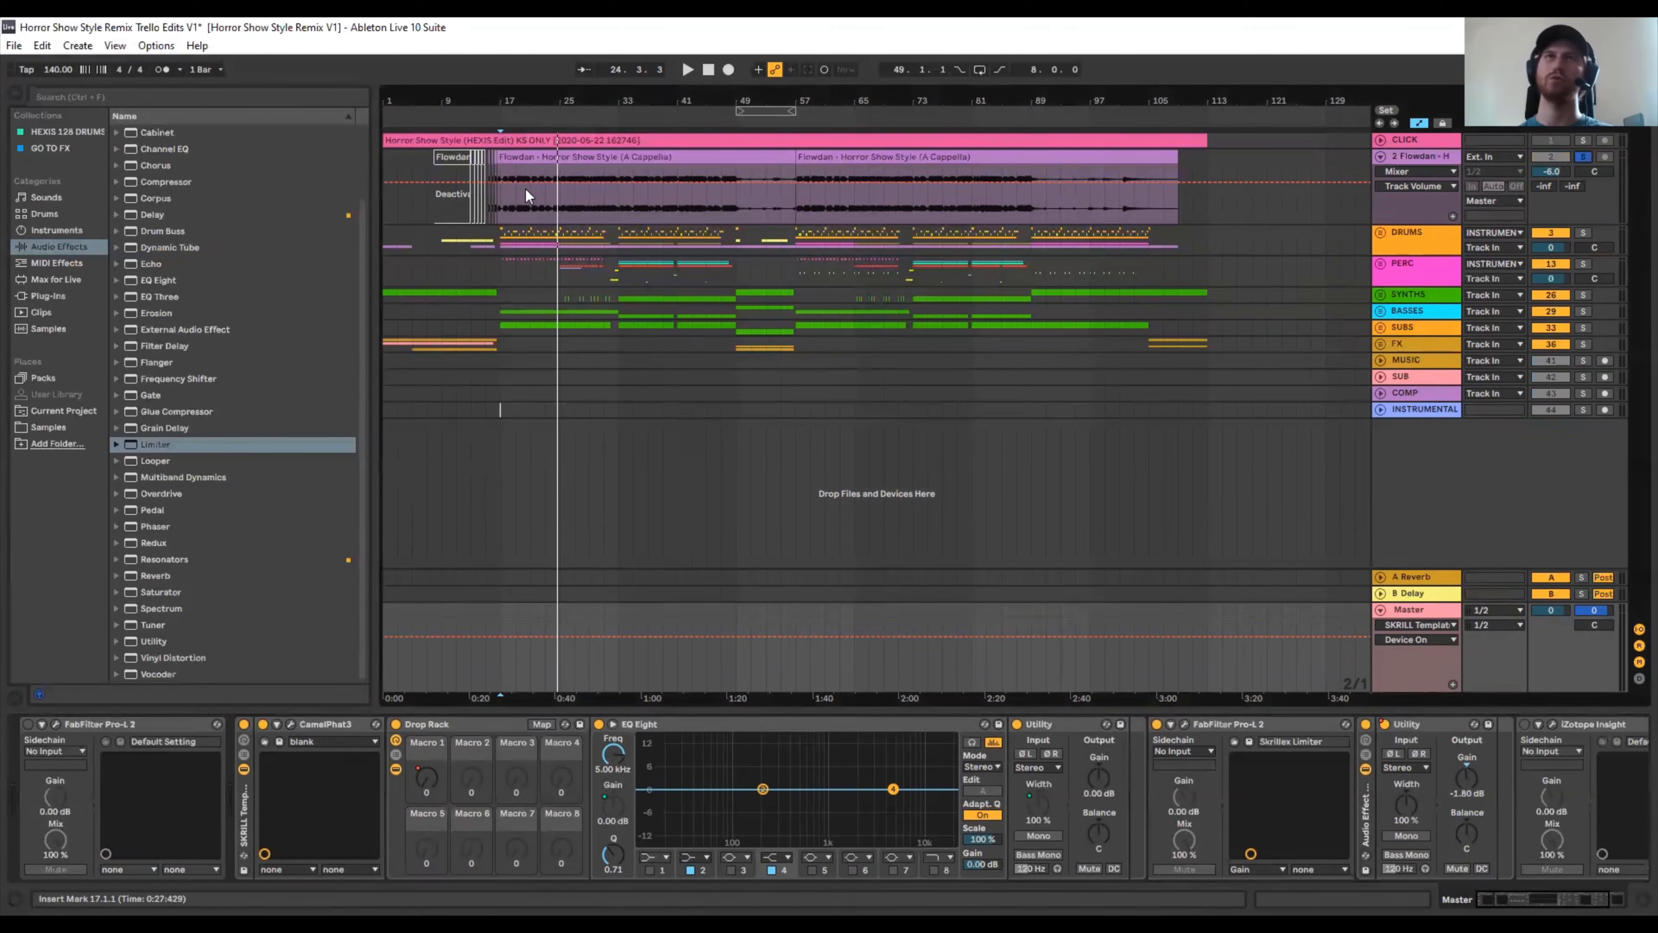
pyautogui.click(501, 209)
pyautogui.press('space')
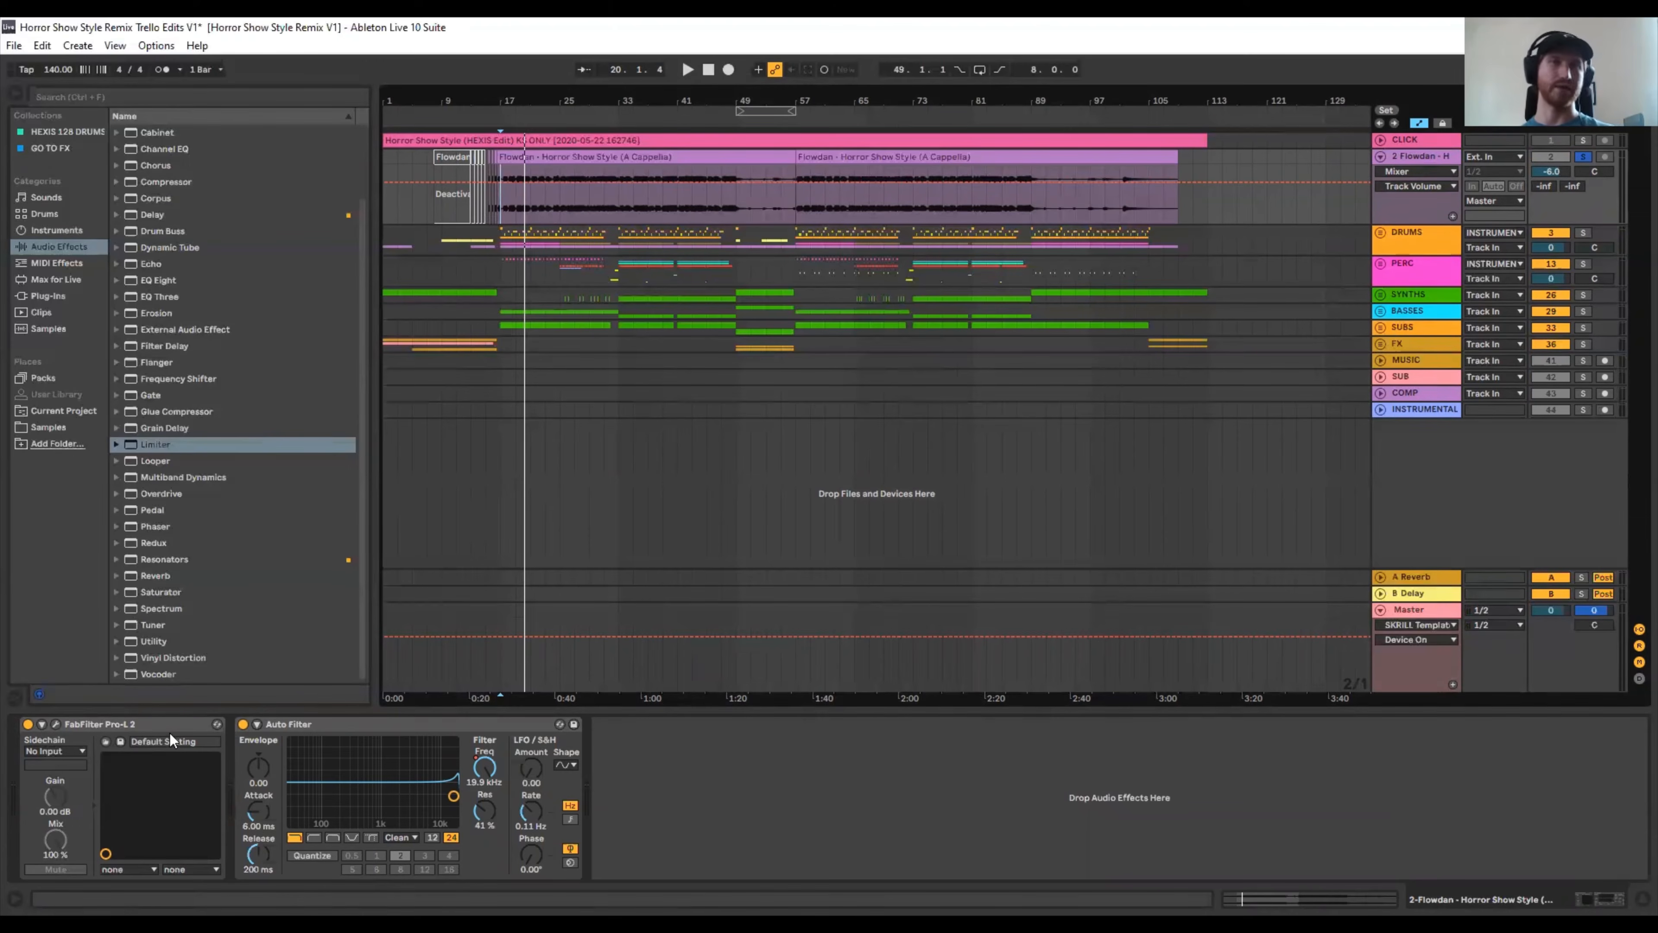
# - Examine the a cappella track's FabFilter Pro-L 2 limiter, close it and fold the track
pyautogui.click(56, 724)
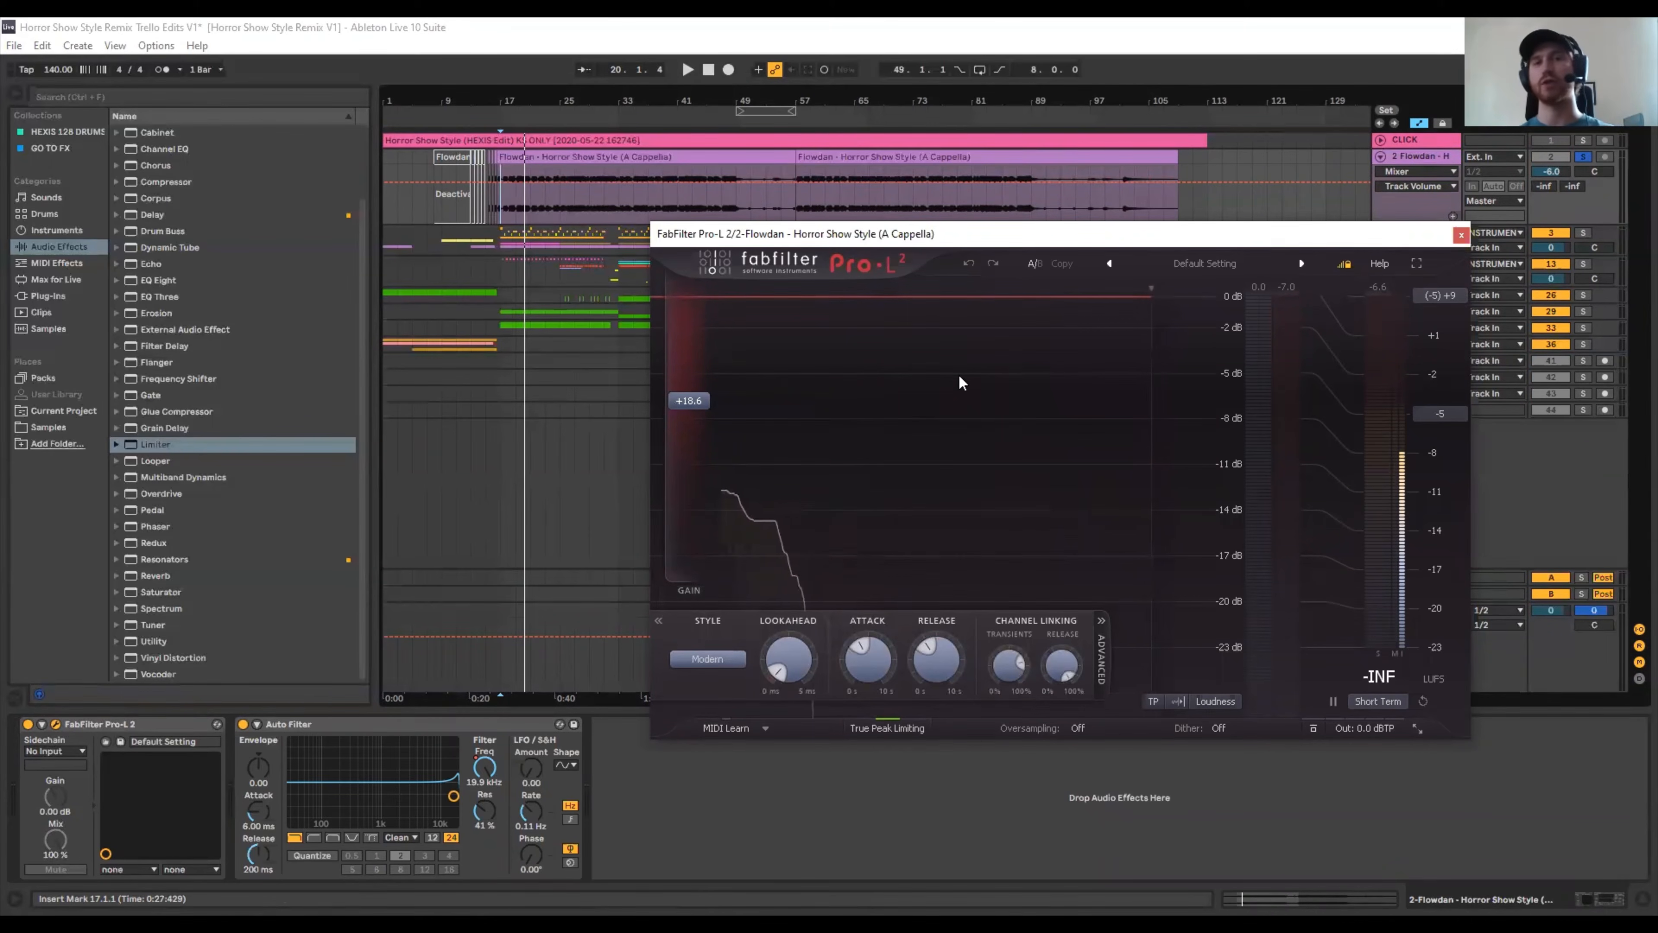
pyautogui.click(1461, 234)
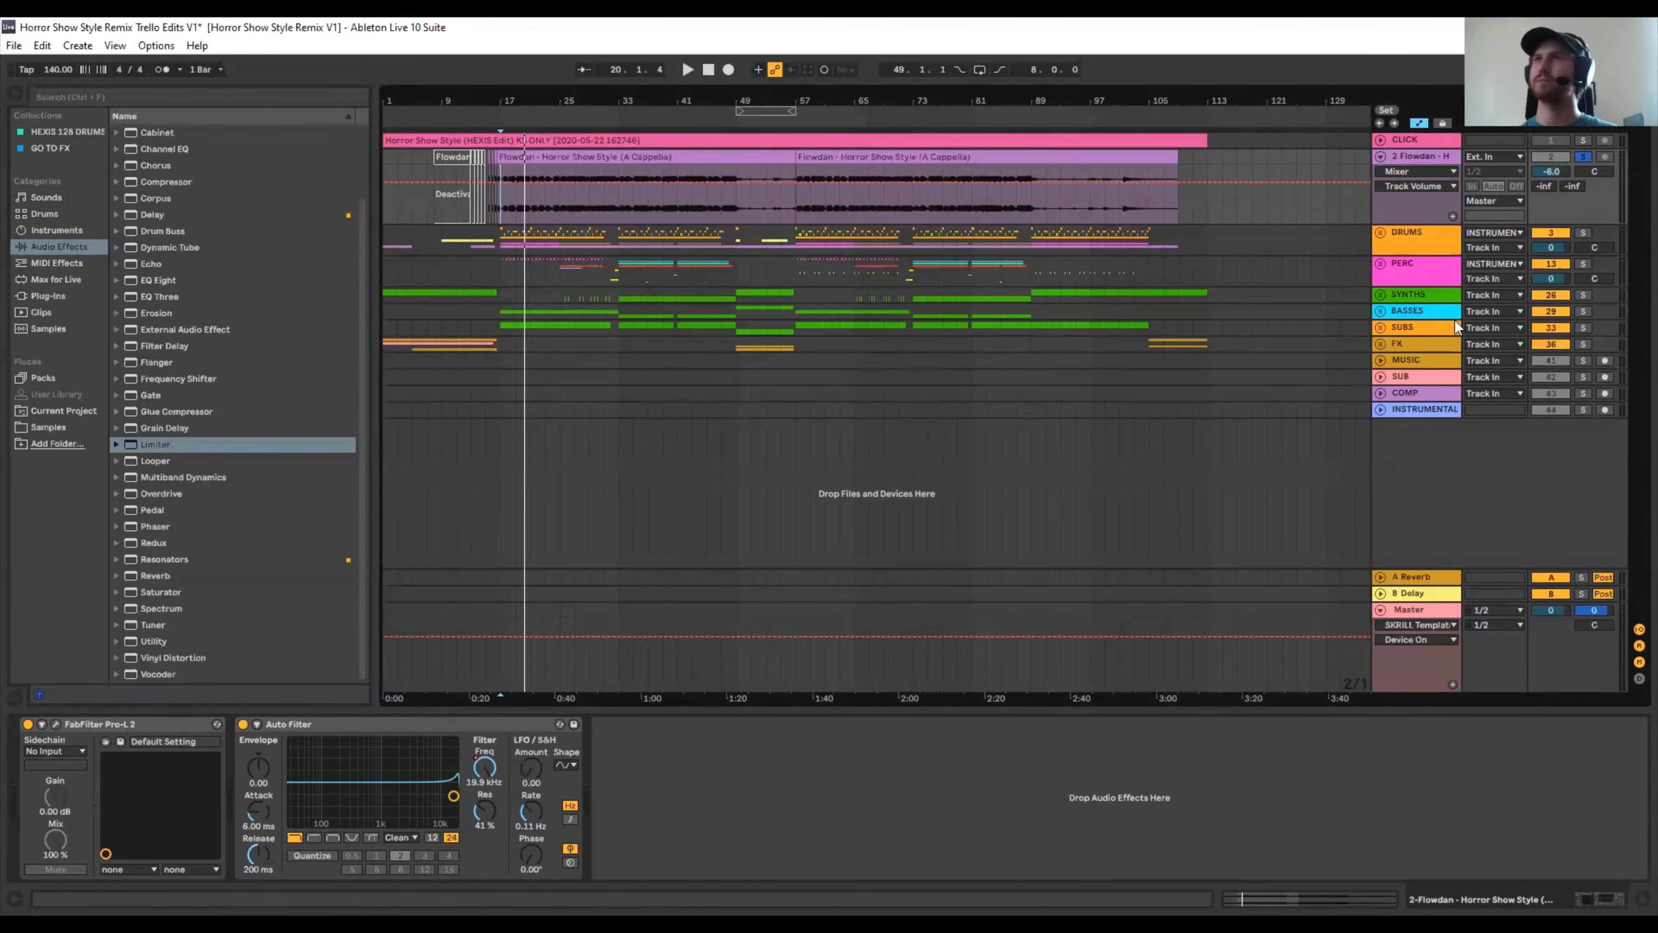
pyautogui.click(1382, 157)
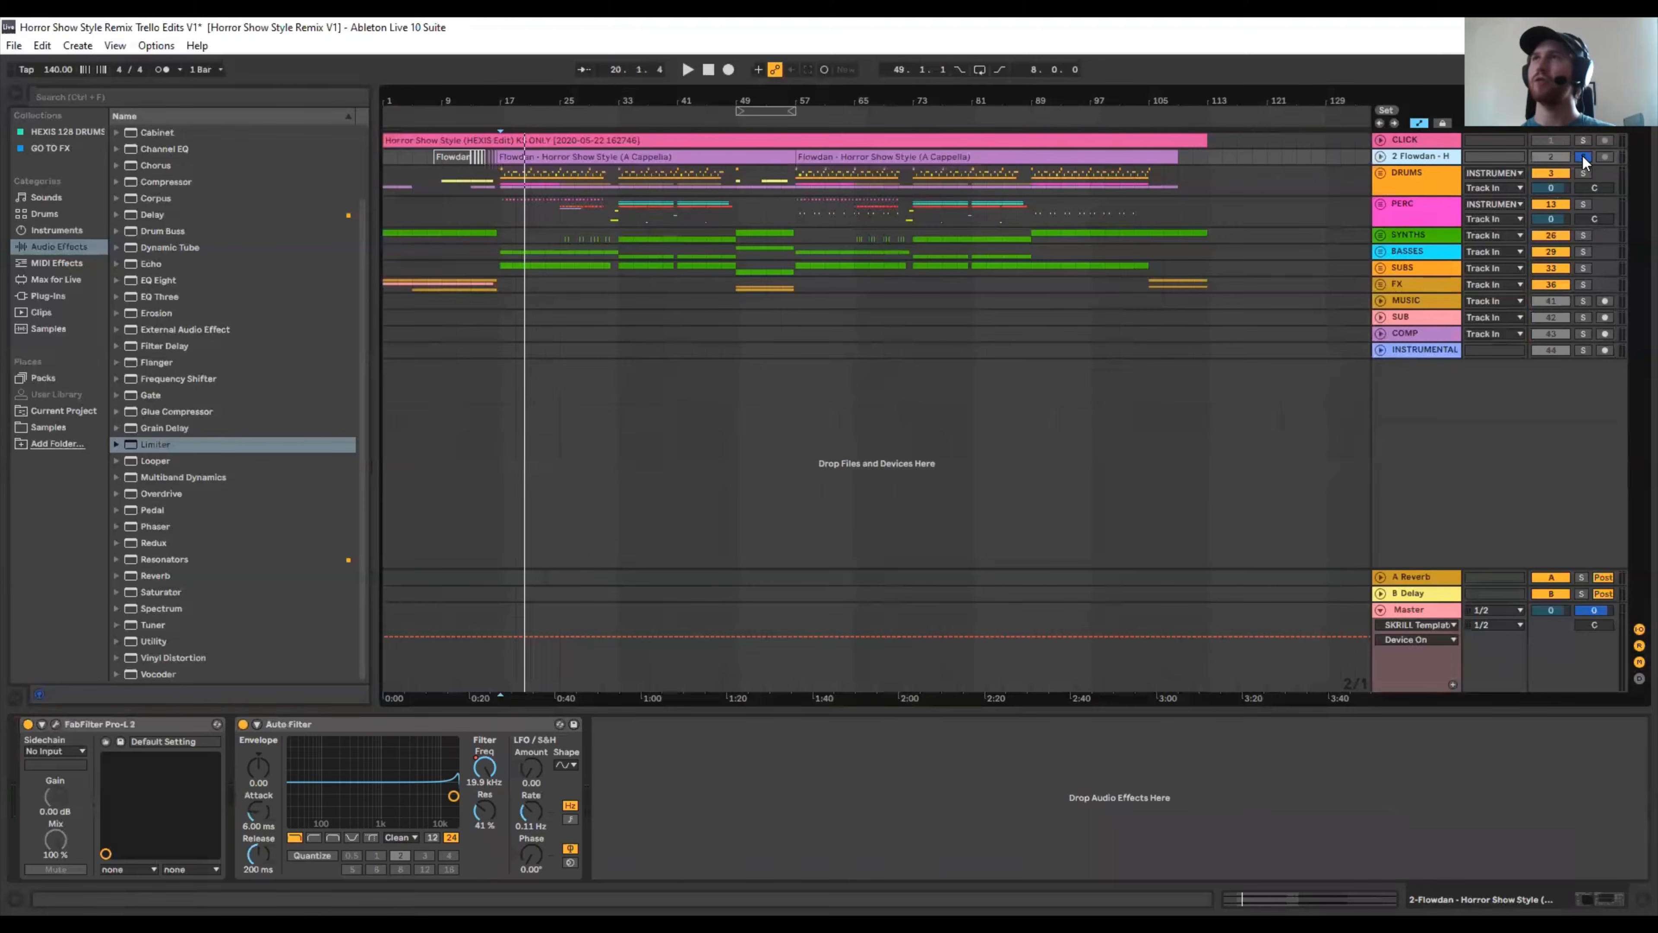
# - Show the automation of the Drop Rack's Macro 1 on the Master track
pyautogui.click(1433, 609)
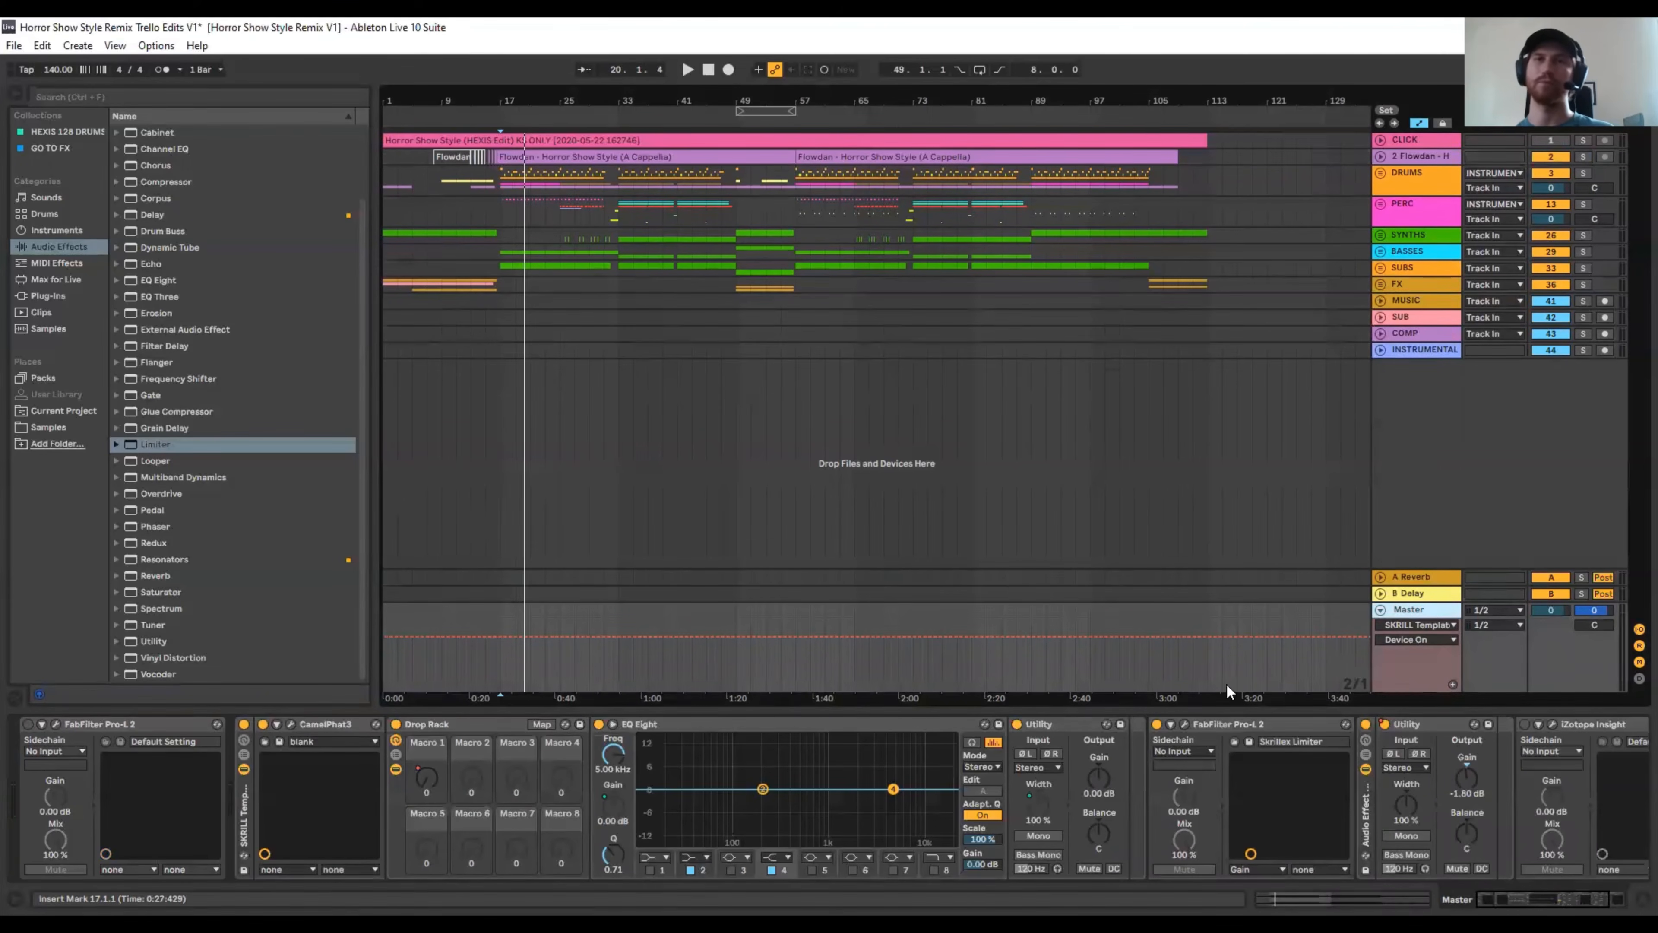
pyautogui.moveTo(1536, 893); pyautogui.dragTo(1545, 893)
pyautogui.rightClick(304, 781)
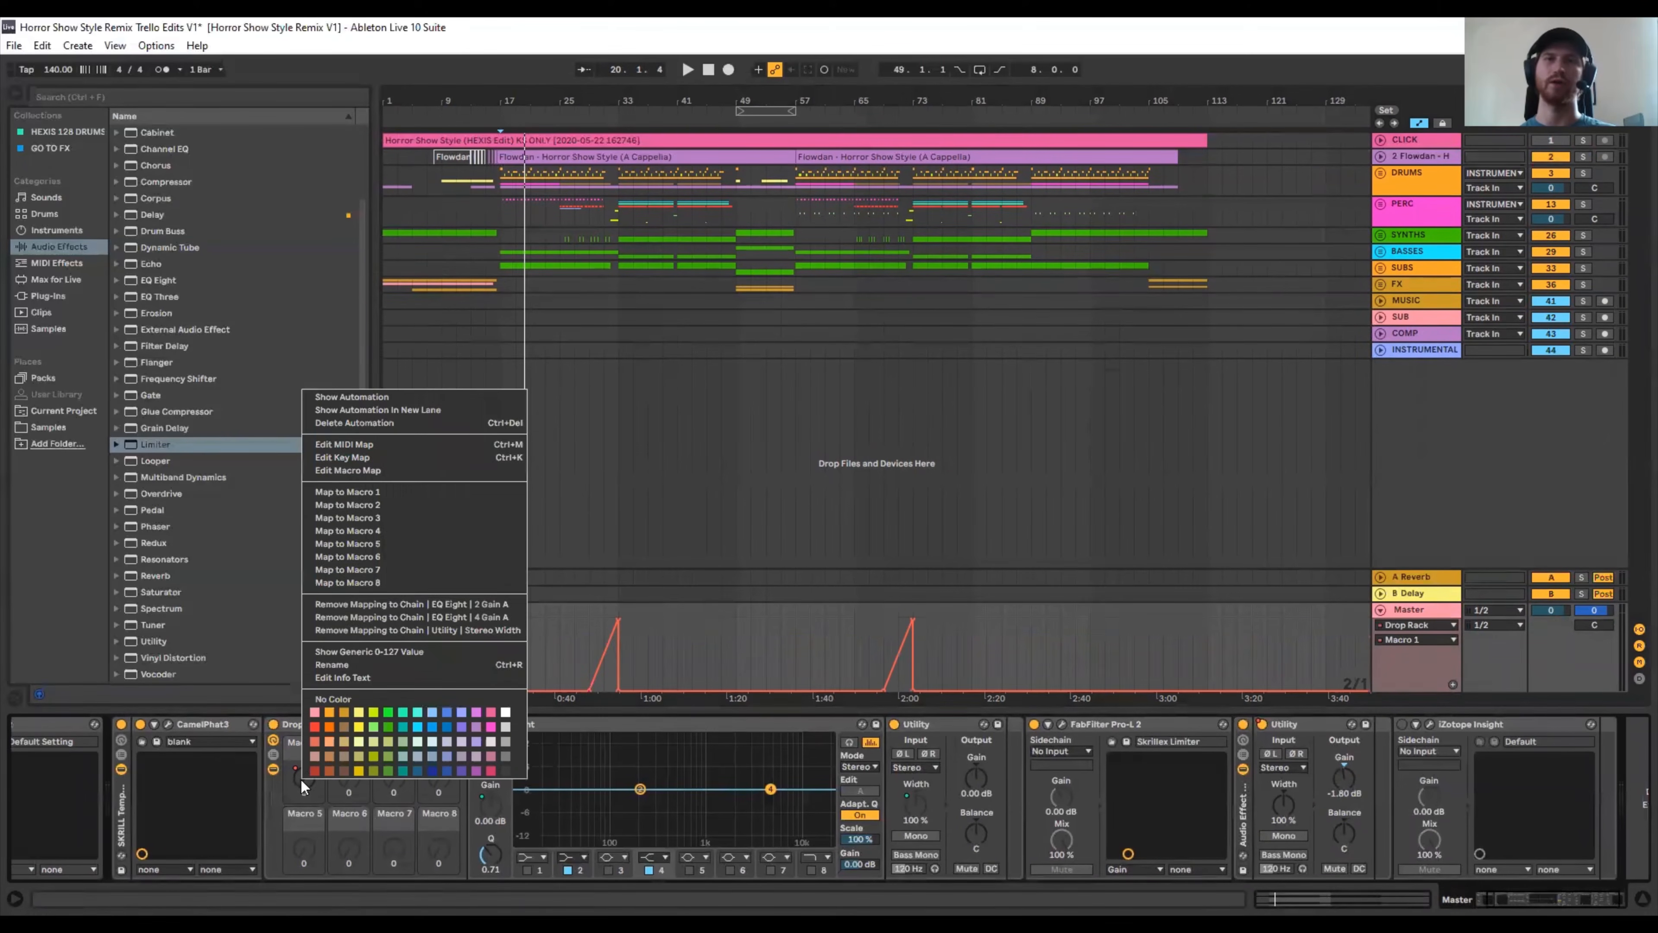
pyautogui.click(679, 630)
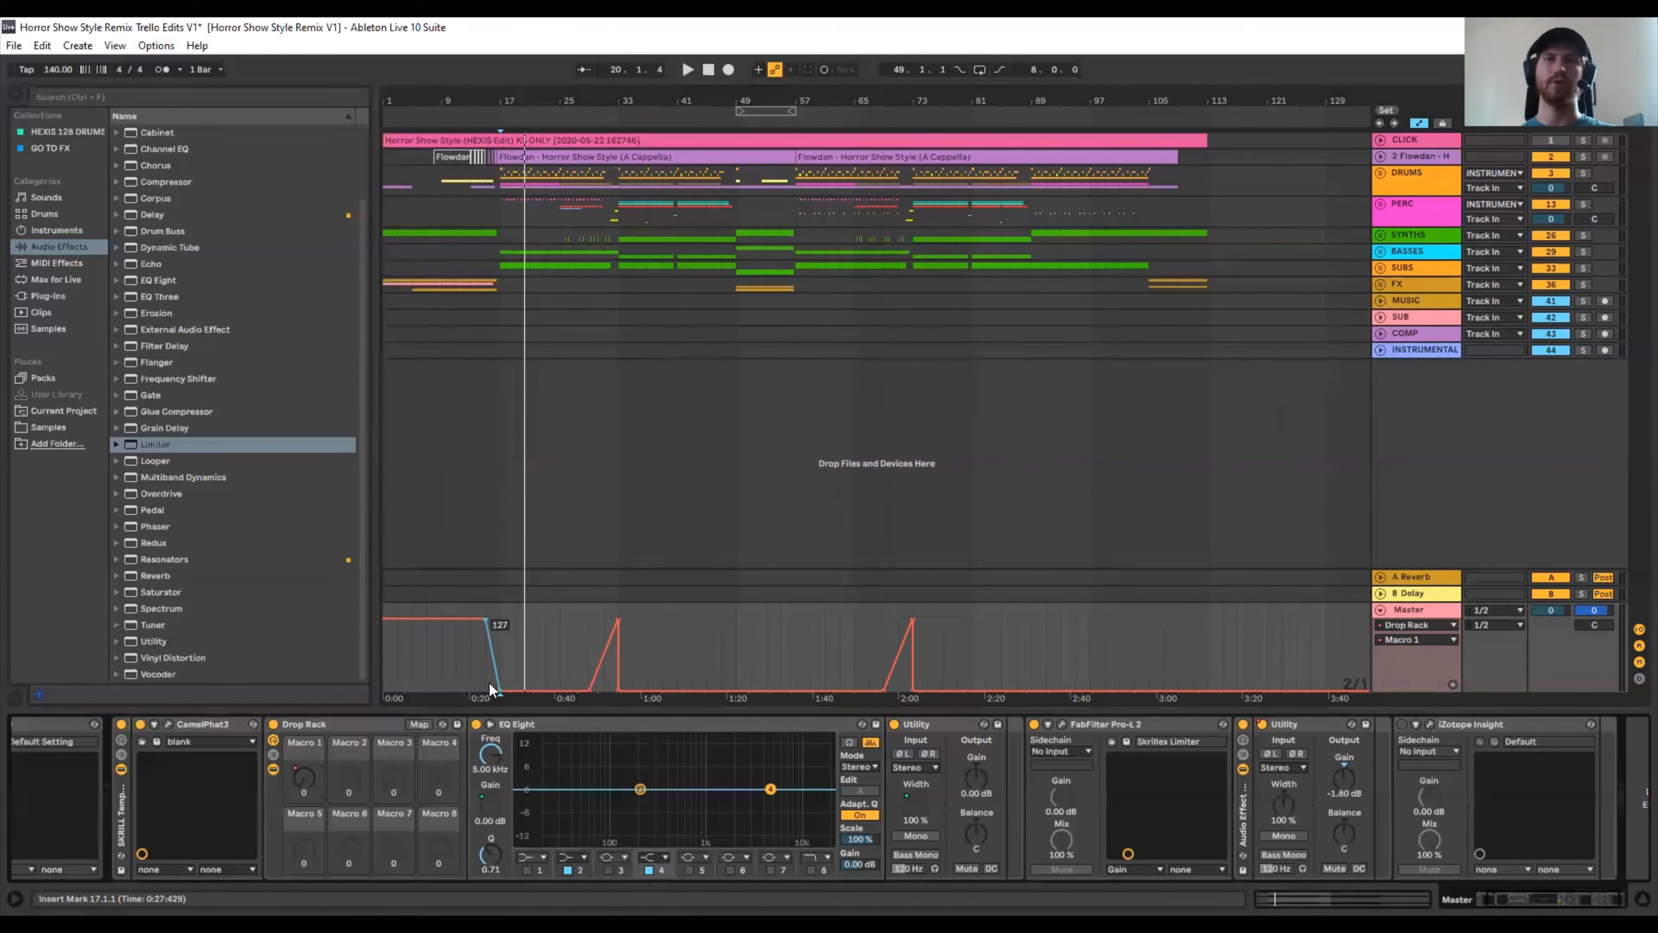
# - Raise the Drop Rack's Macro 1 to 127 to check its effect on the EQ Eight and Utility, and return it to its automation
pyautogui.moveTo(307, 787); pyautogui.dragTo(307, 712)
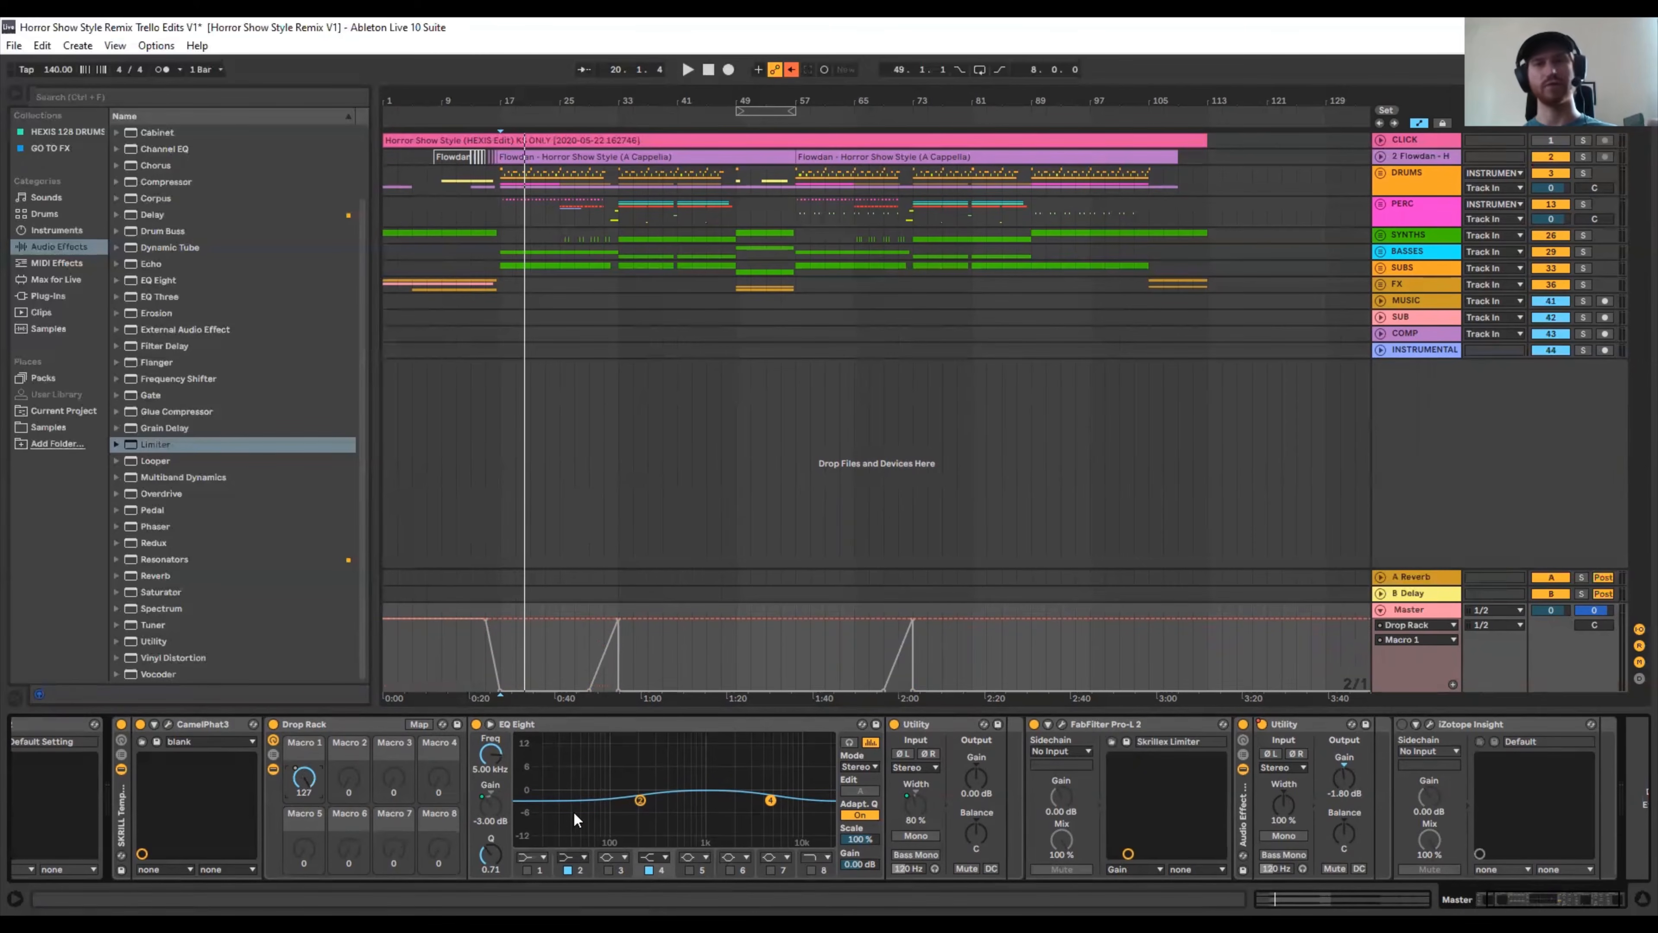
pyautogui.rightClick(305, 780)
pyautogui.click(369, 396)
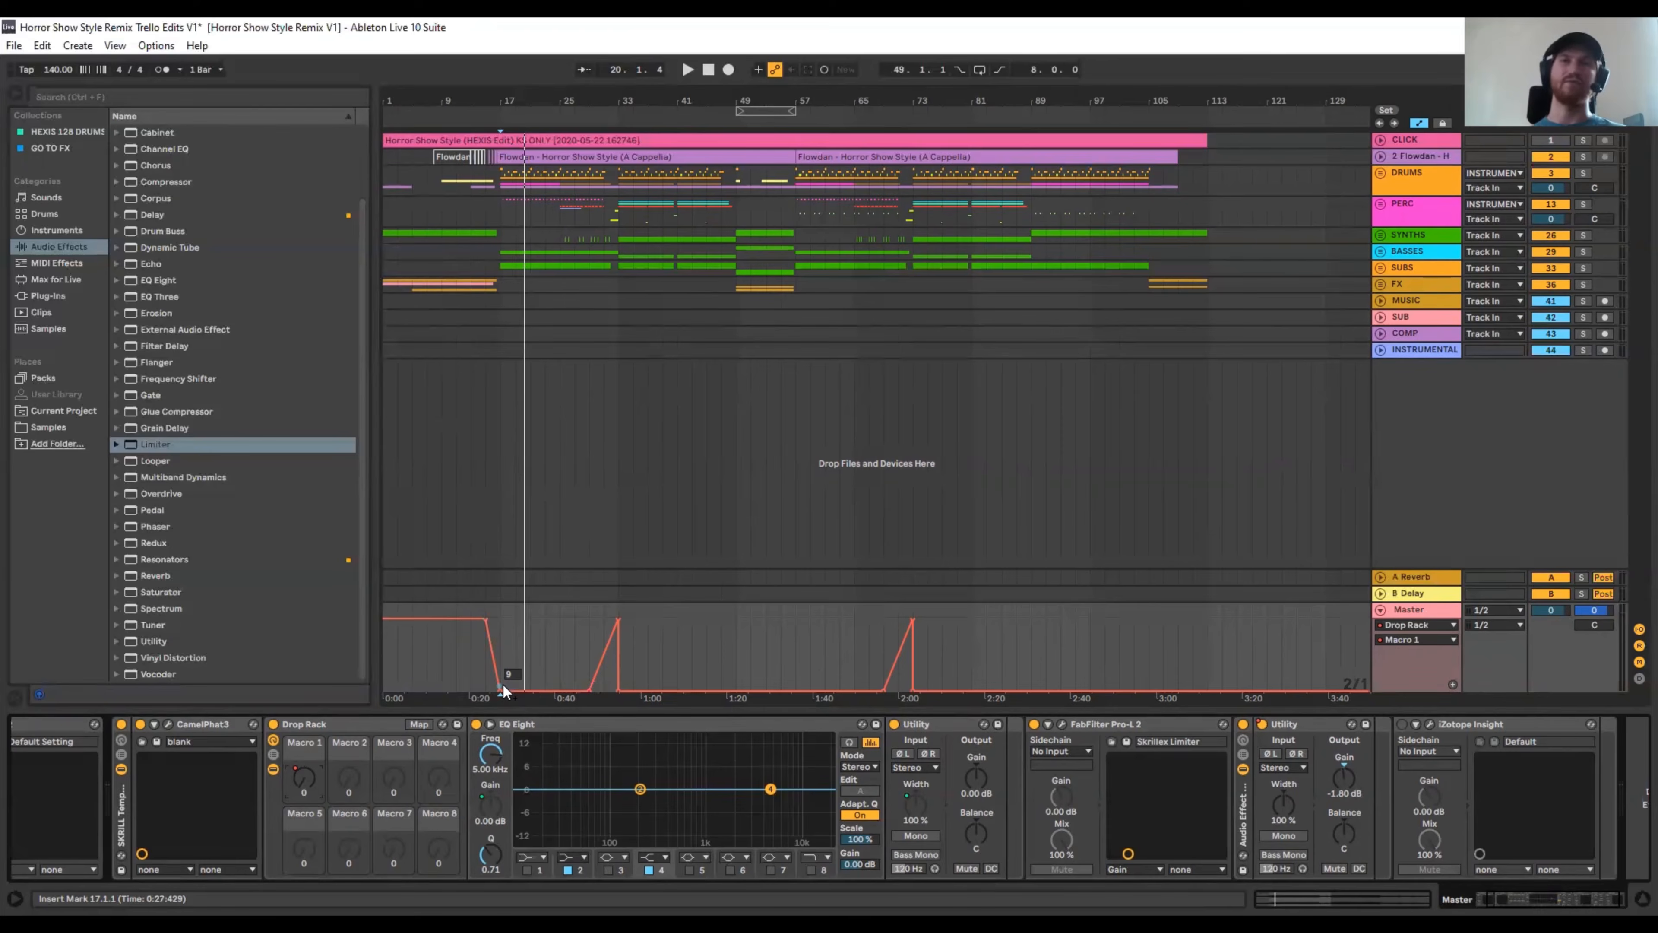
# - Play the arrangement from bar 29 to hear the Macro 1 automation ramp into the next section
pyautogui.click(589, 635)
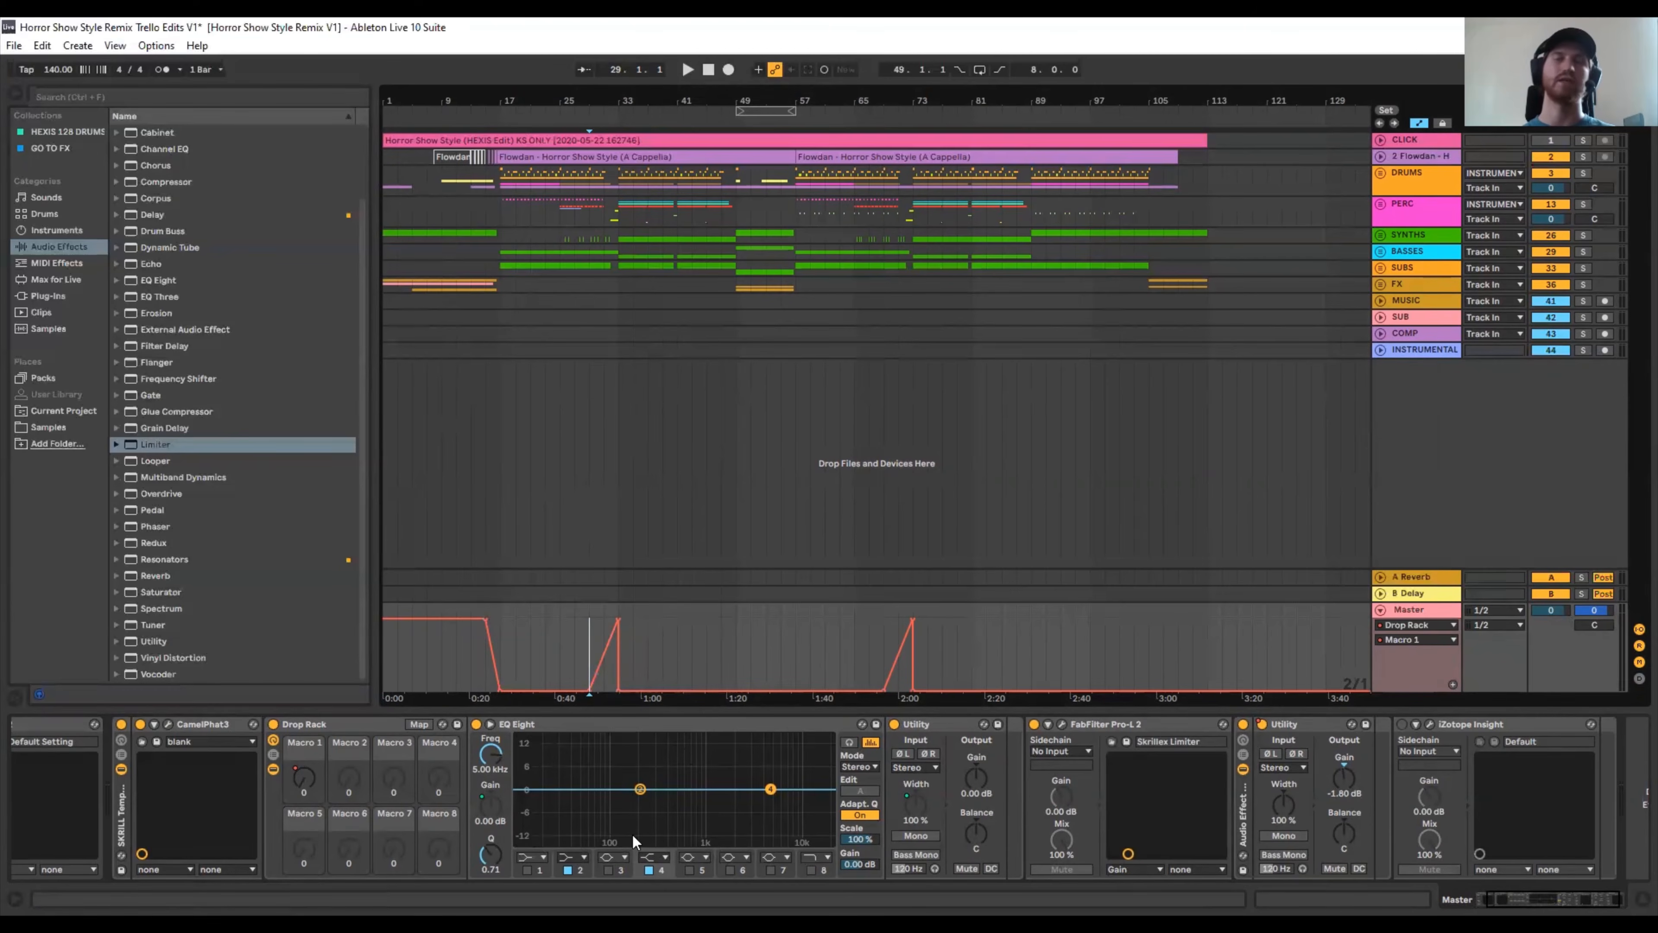
pyautogui.press('space')
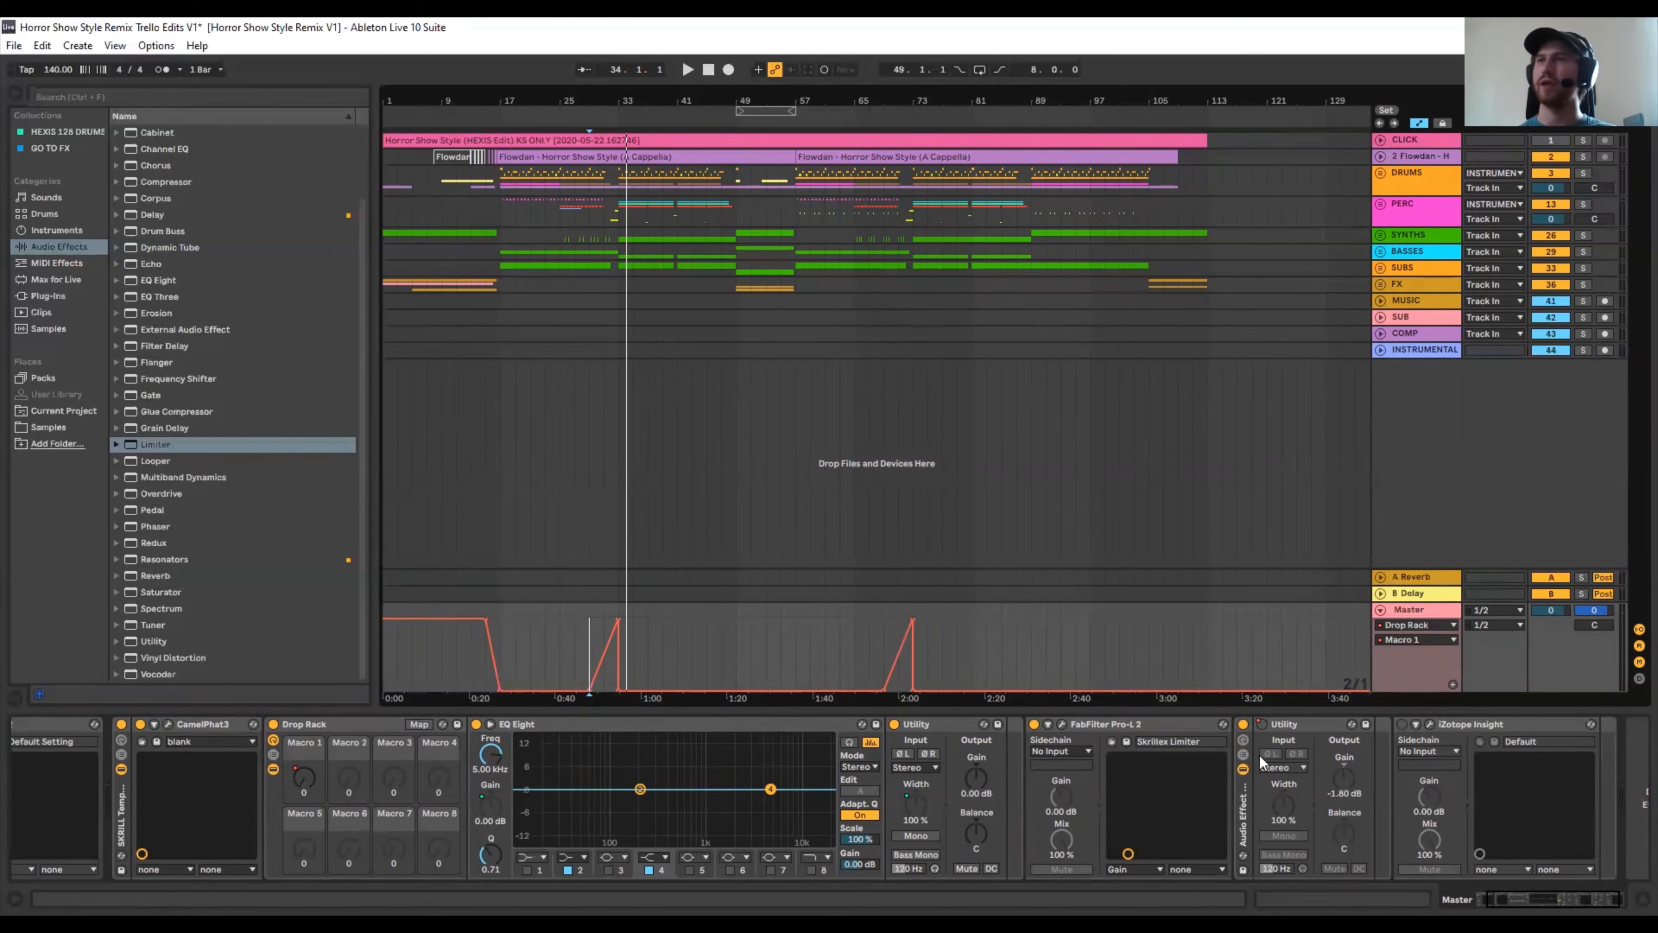
# - Show the last Utility's Device On automation on the Master track and mark bars 33 to 49 and the section before them
pyautogui.rightClick(1260, 726)
pyautogui.click(1104, 500)
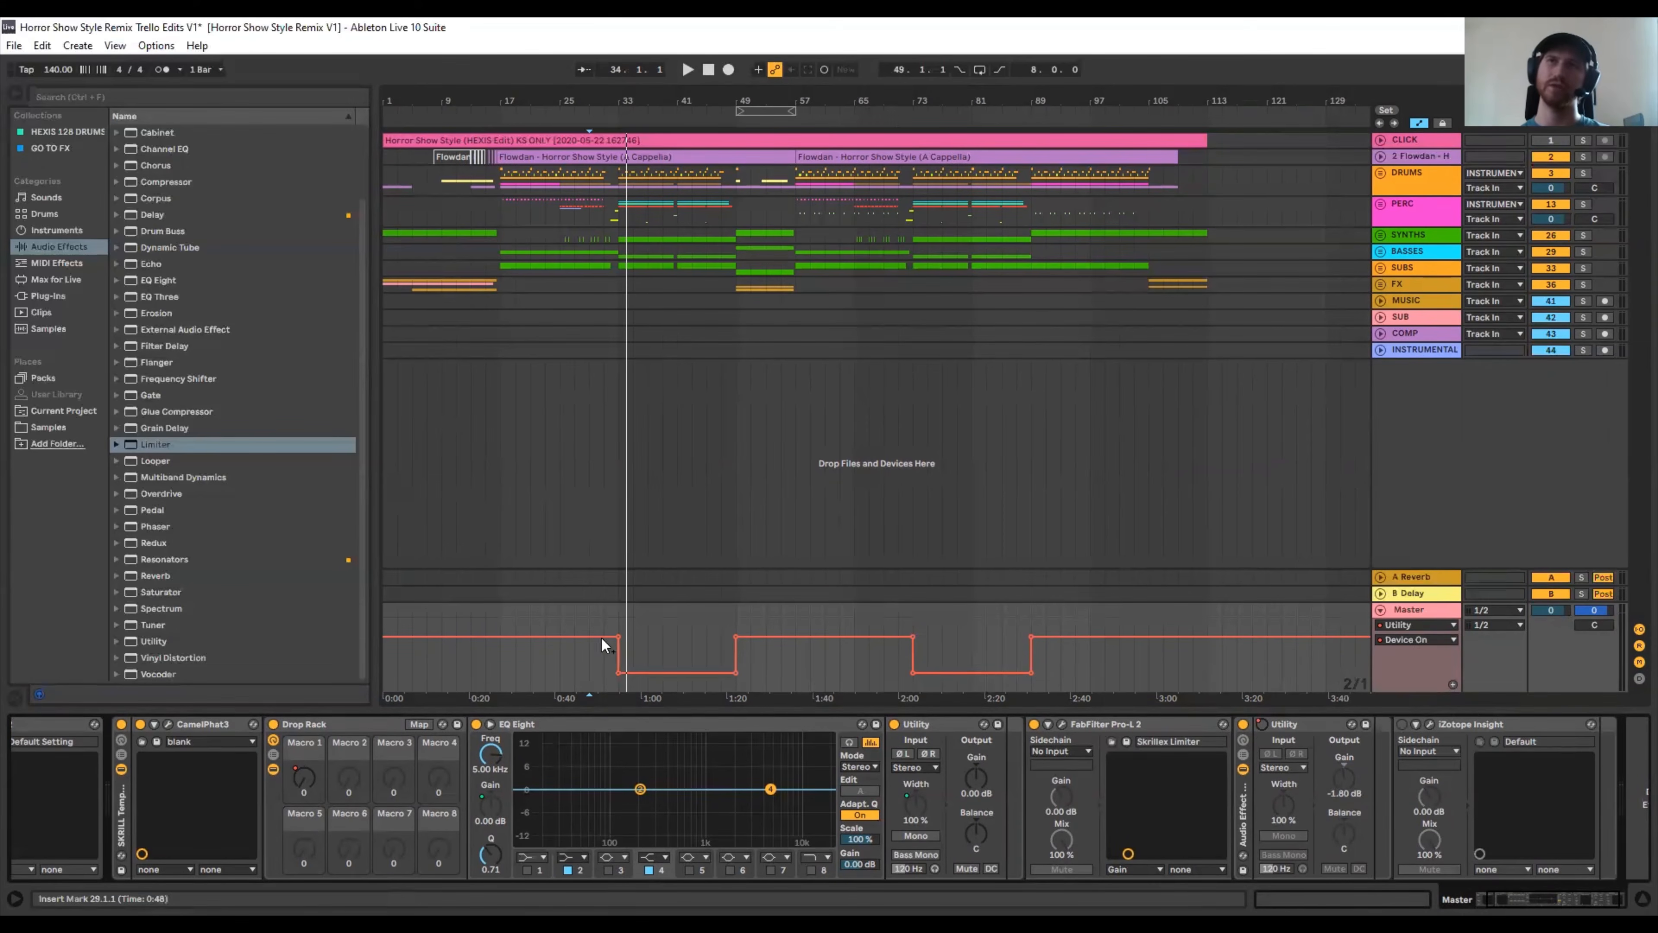
pyautogui.moveTo(614, 604); pyautogui.dragTo(731, 604)
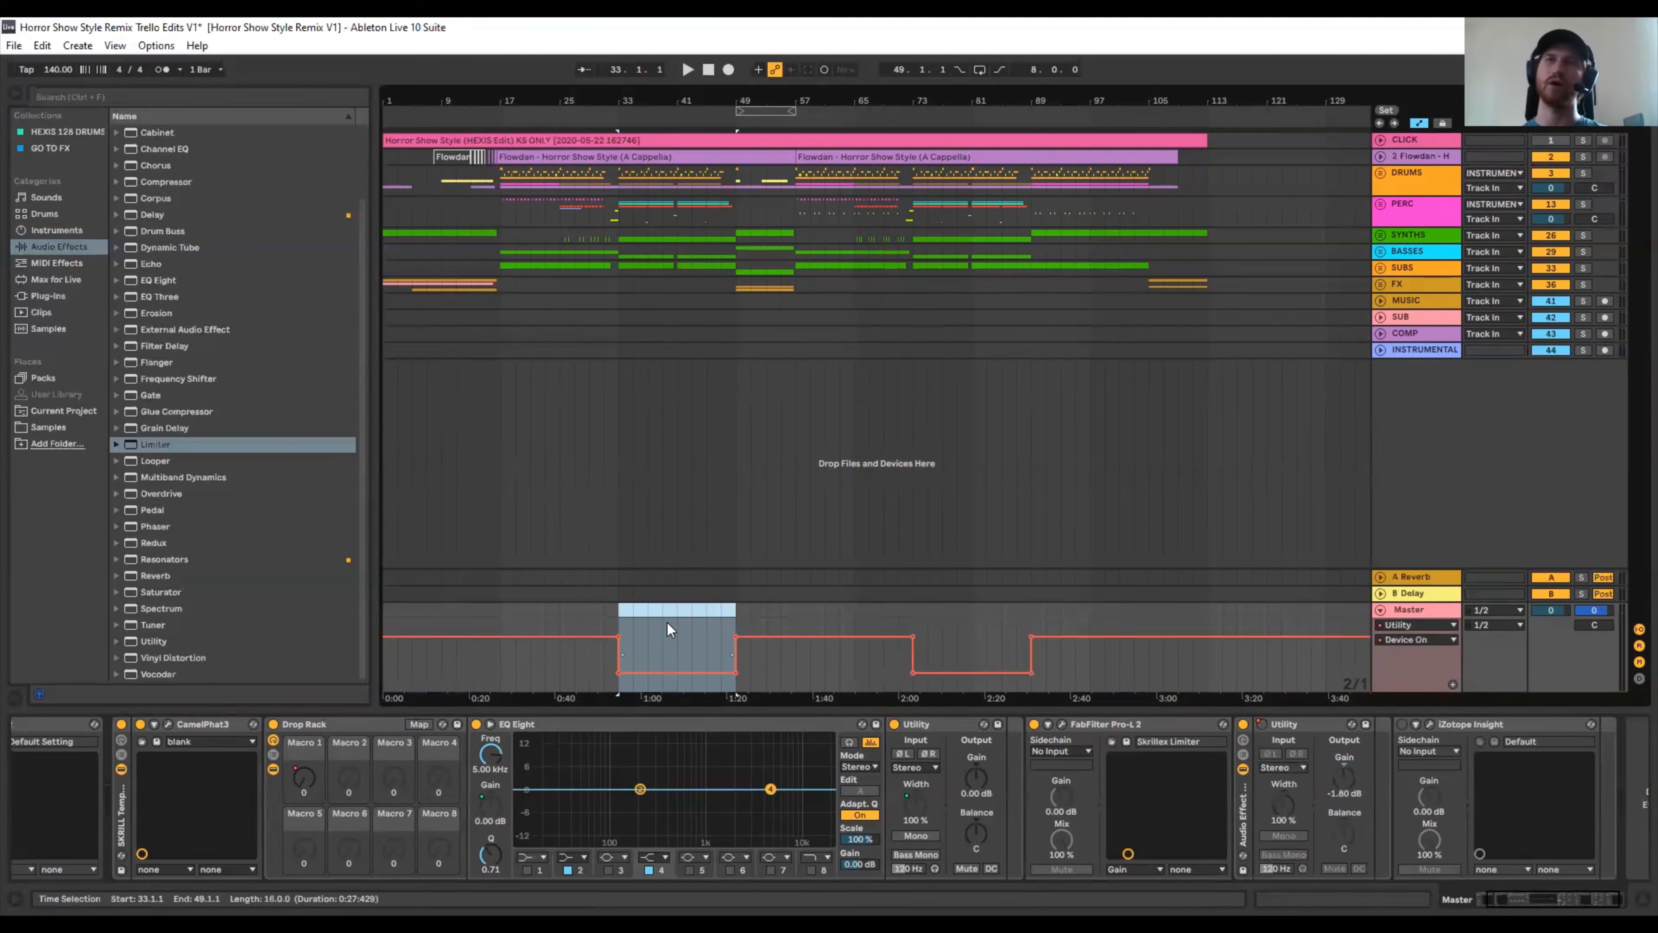
pyautogui.moveTo(614, 611); pyautogui.dragTo(358, 608)
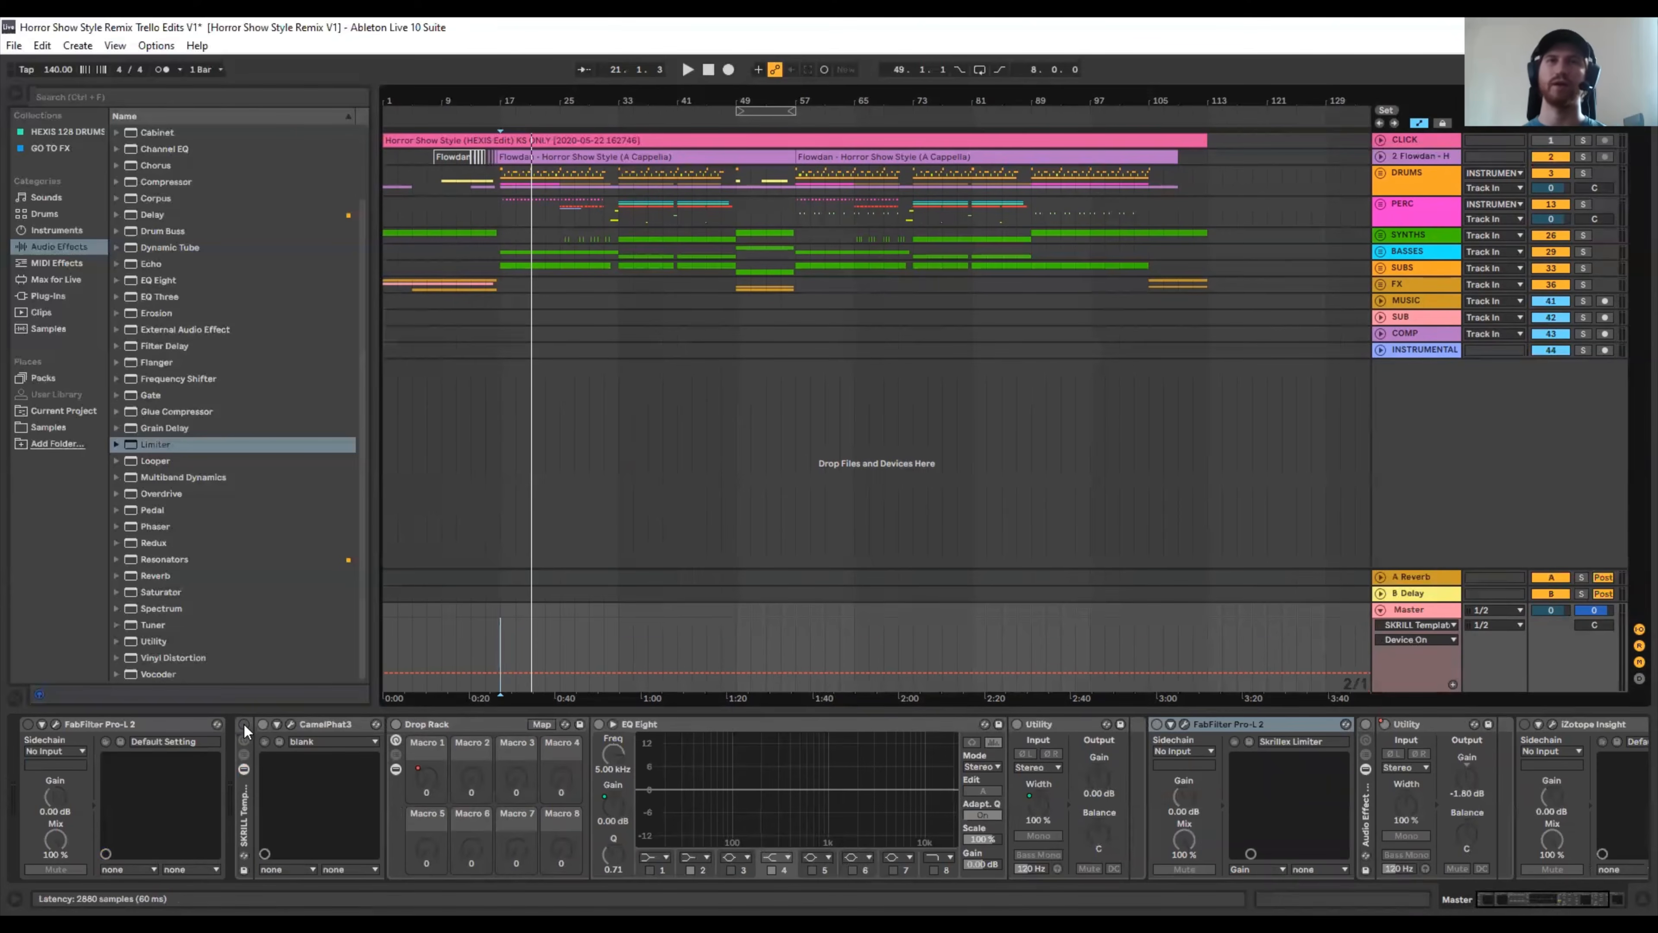
# - Turn on the SKRILL Template rack on the Master track and play the arrangement from bar 17
pyautogui.click(243, 725)
pyautogui.press('space')
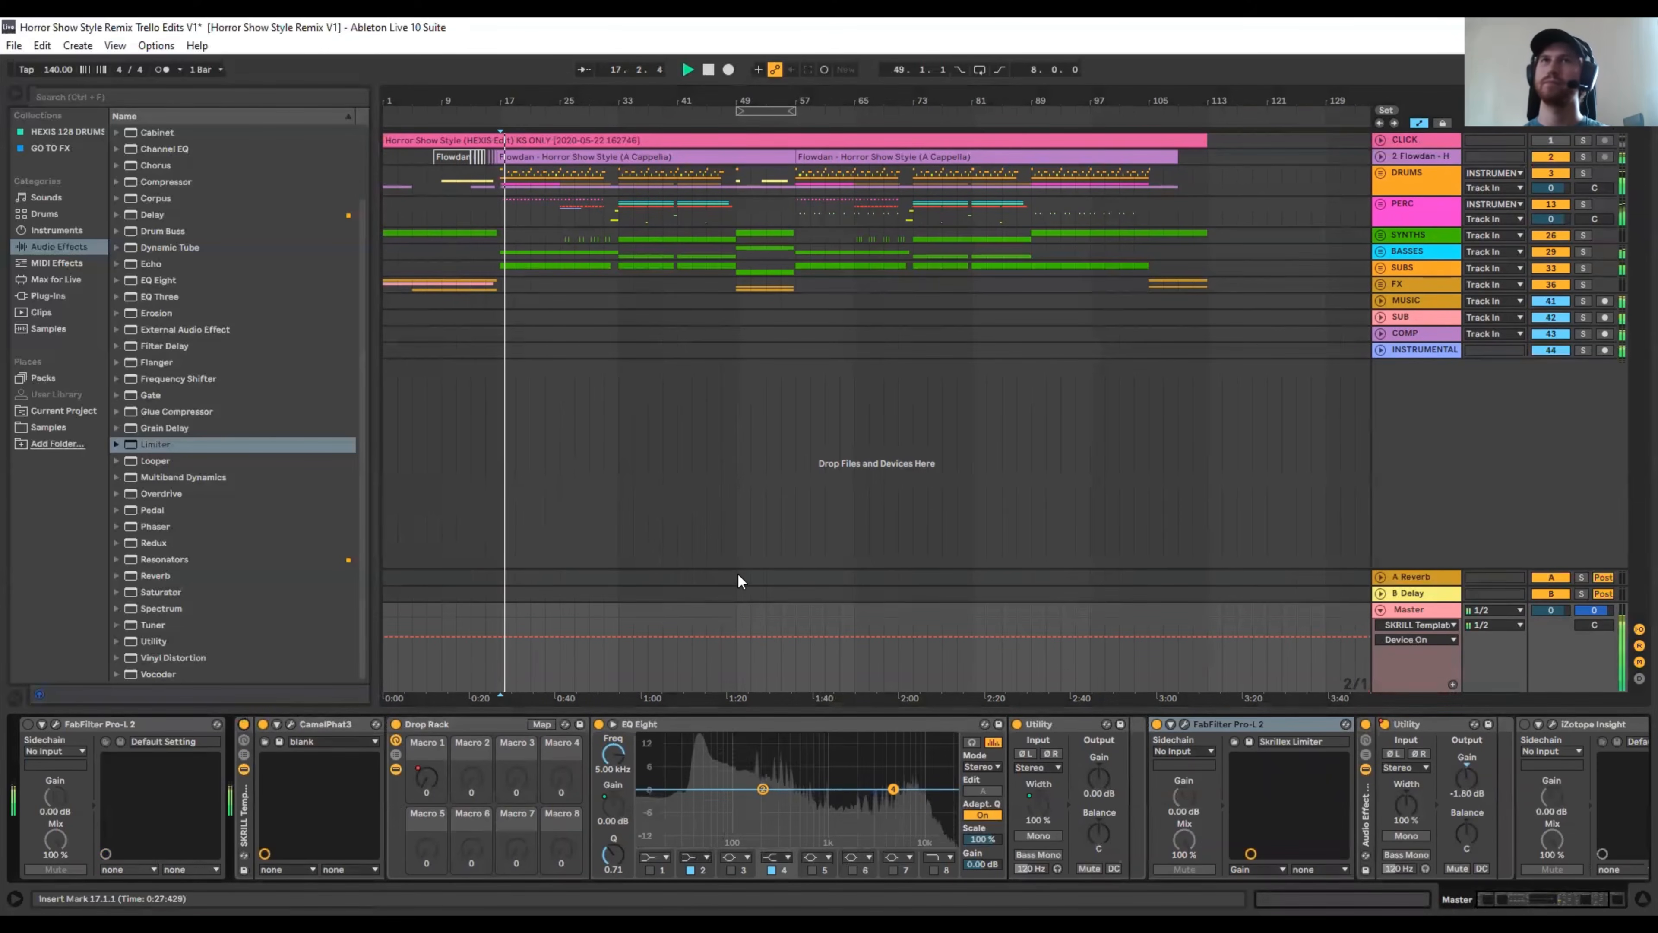
# - Set the Flowdan a cappella track's volume to -8.0 dB and fold the track
pyautogui.click(1380, 156)
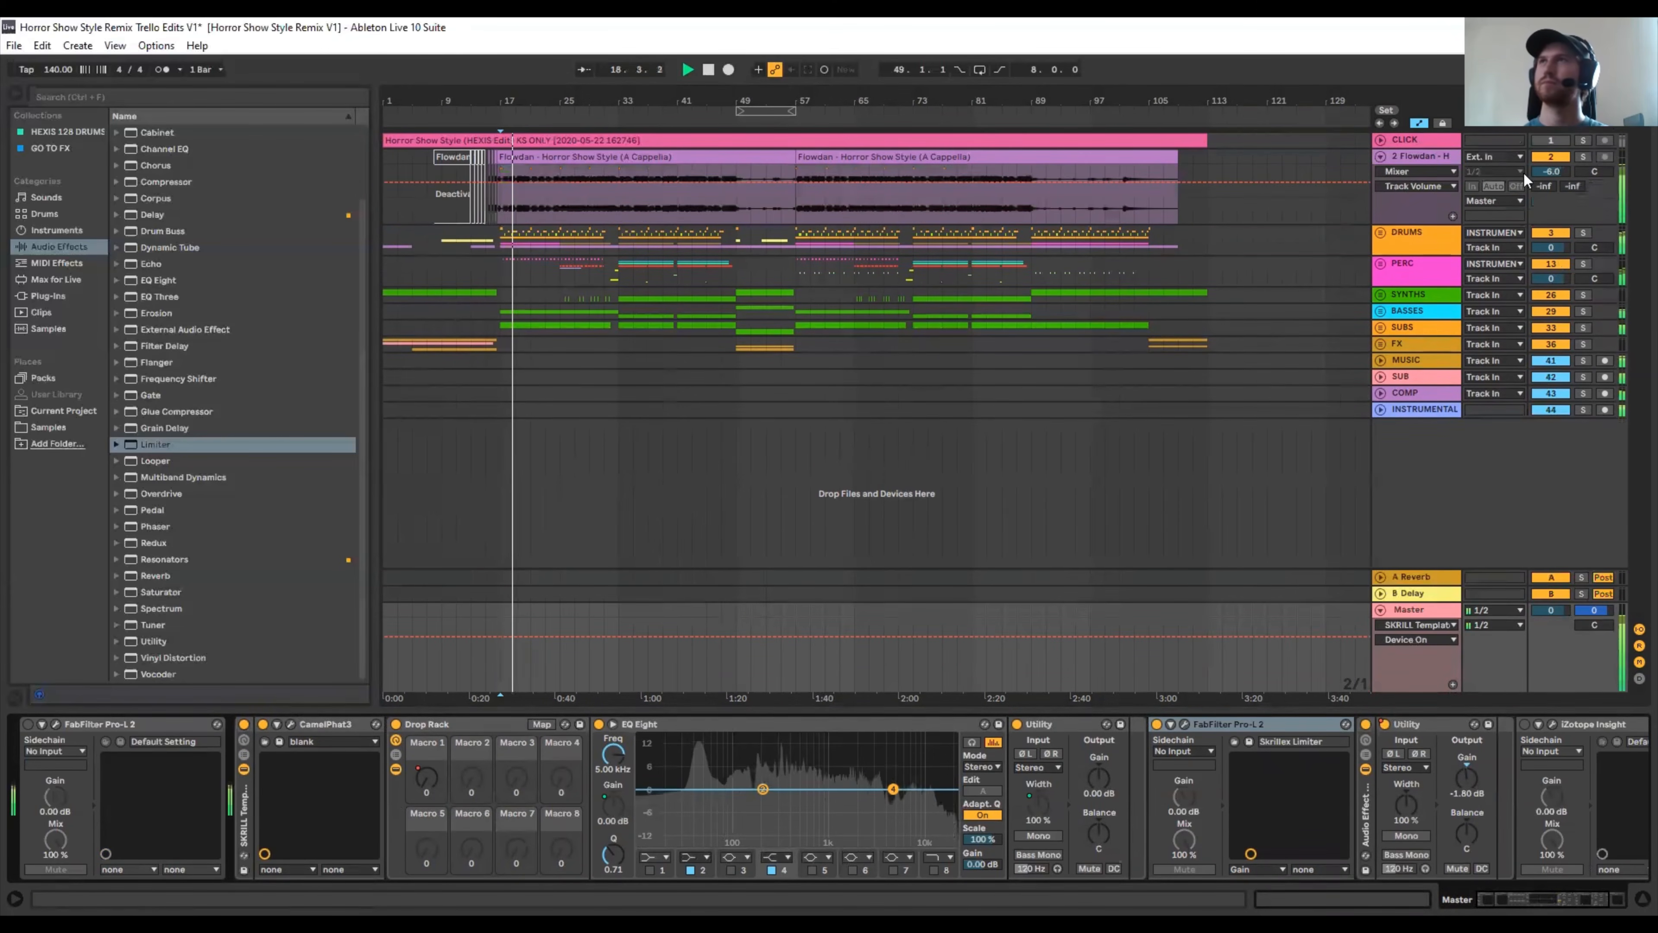
pyautogui.moveTo(1553, 173); pyautogui.dragTo(1553, 178)
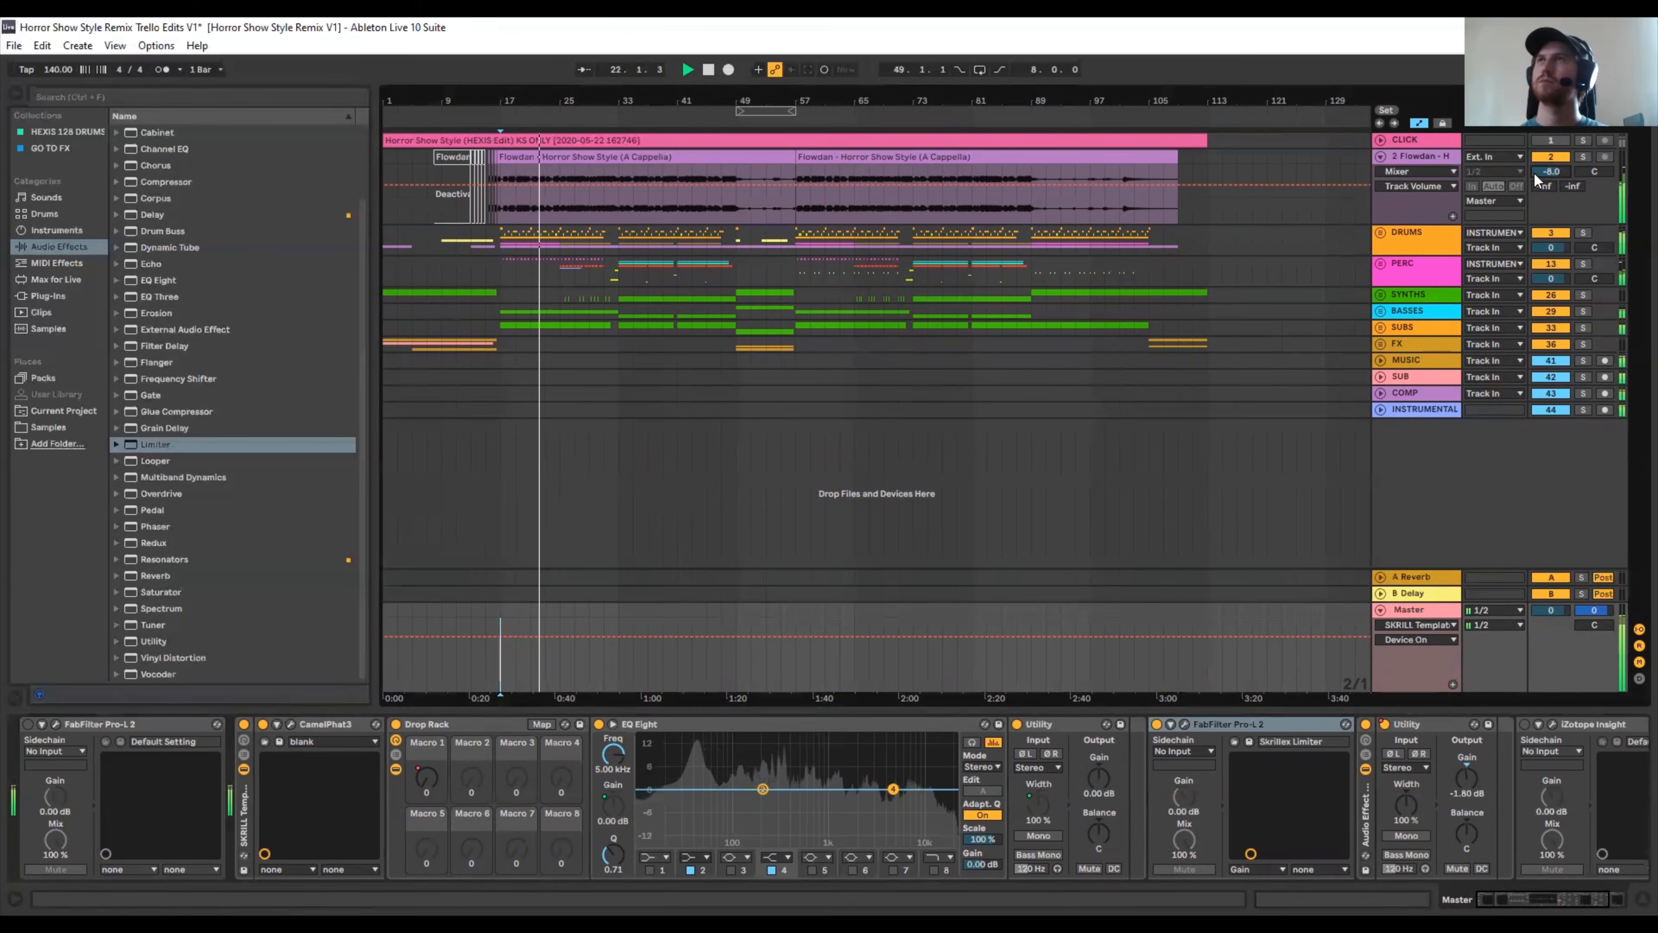
pyautogui.click(1380, 156)
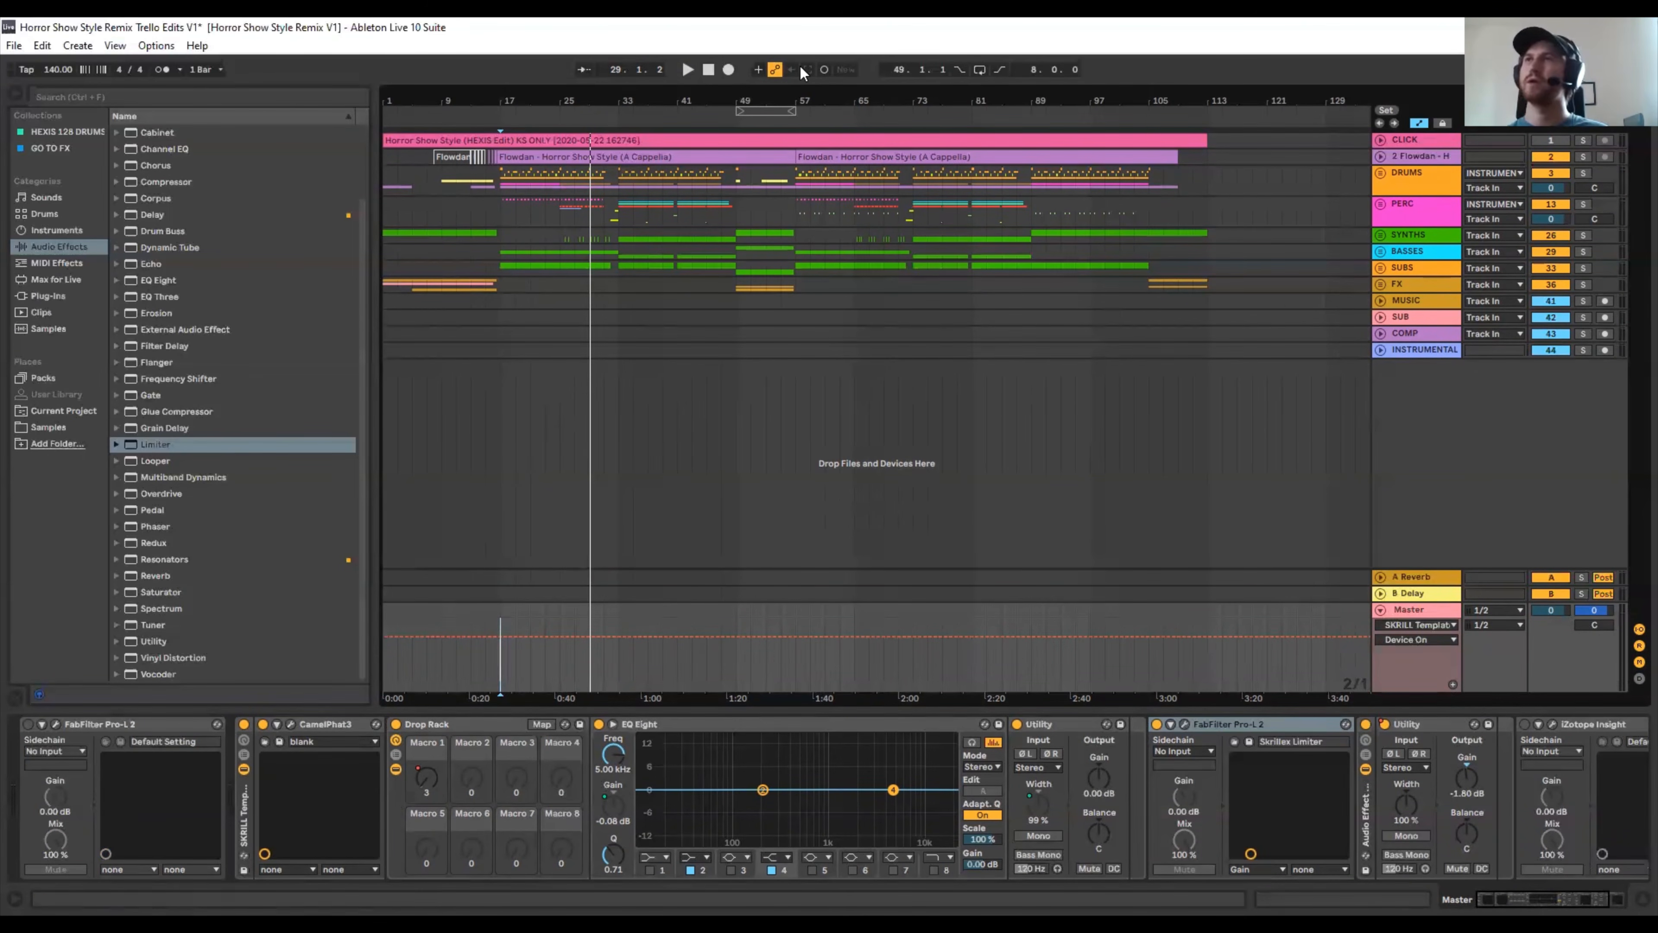
# - Unfold the MUSIC, SUB, COMP and INSTRUMENTAL bus tracks to show their volumes and output routing
pyautogui.click(1403, 302)
pyautogui.click(1380, 301)
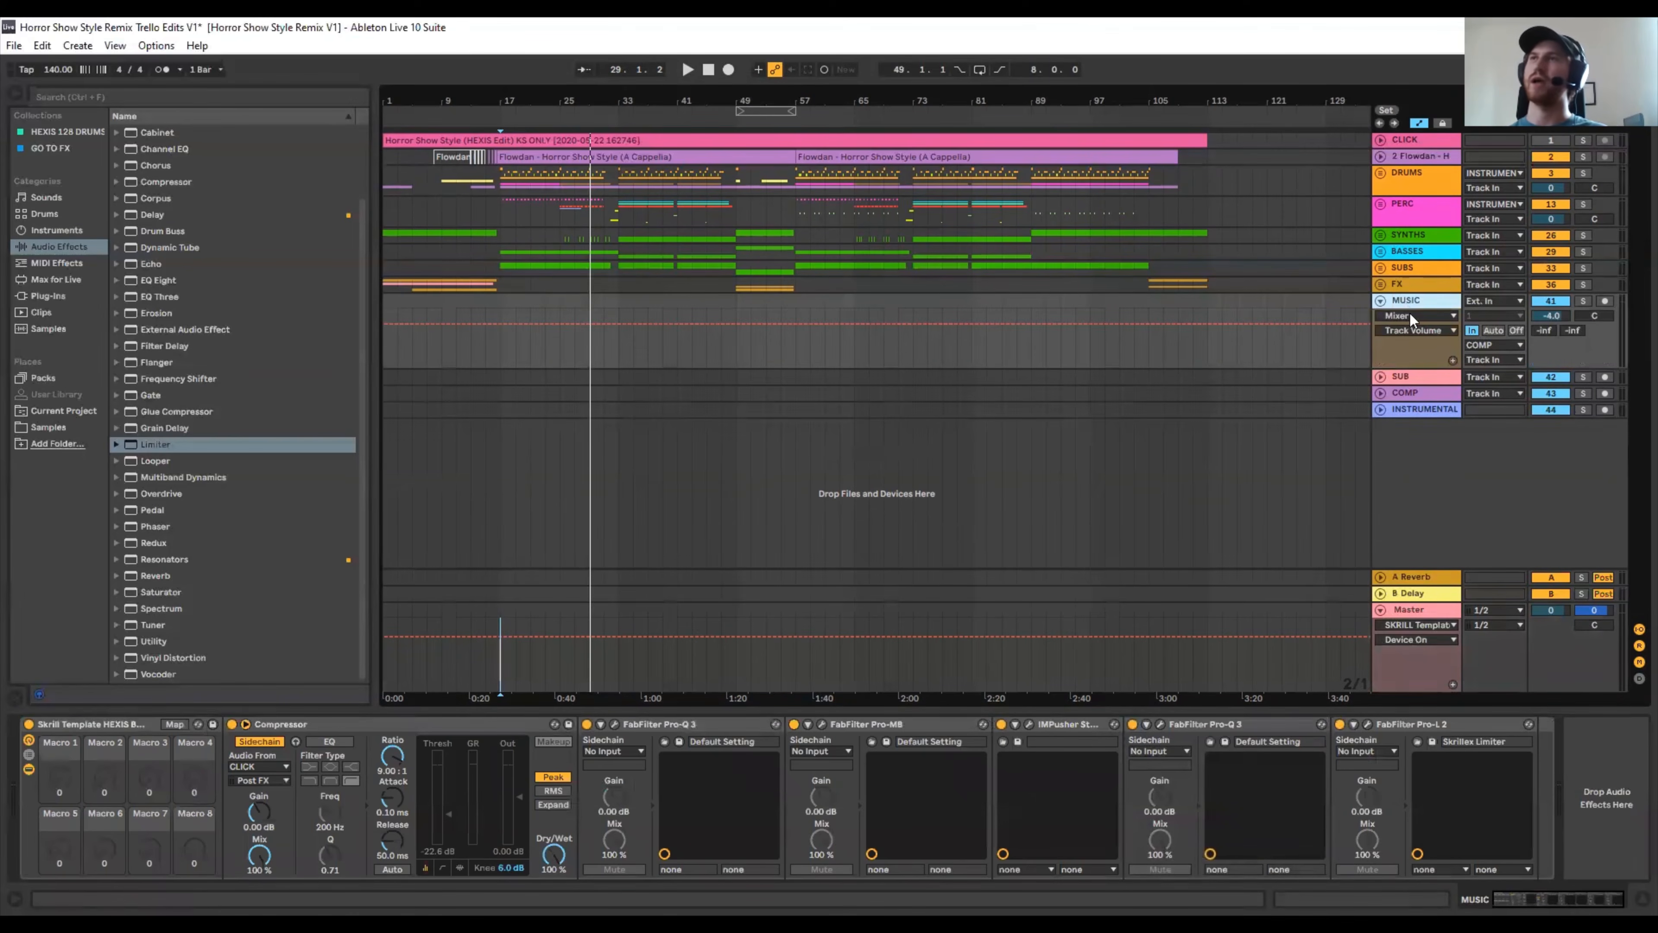
pyautogui.click(1402, 378)
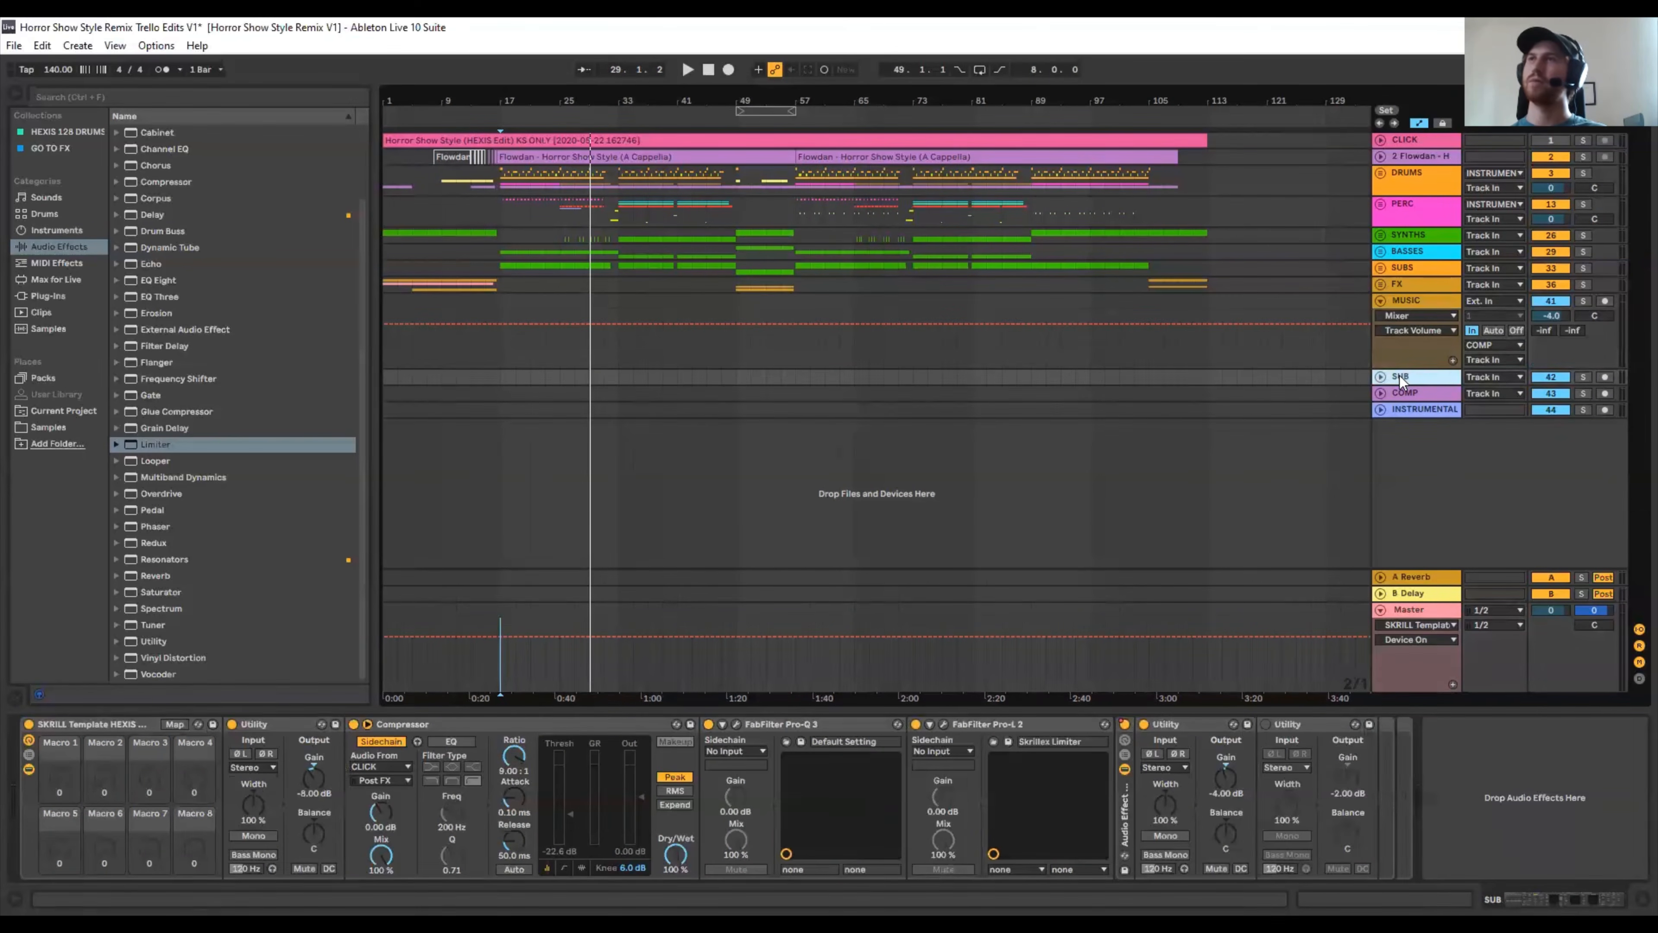
pyautogui.click(1380, 377)
pyautogui.click(1380, 452)
pyautogui.click(1380, 529)
# - Review the device chains and routing of the MUSIC, SUB, COMP and INSTRUMENTAL buses through to the Master track
pyautogui.click(1394, 299)
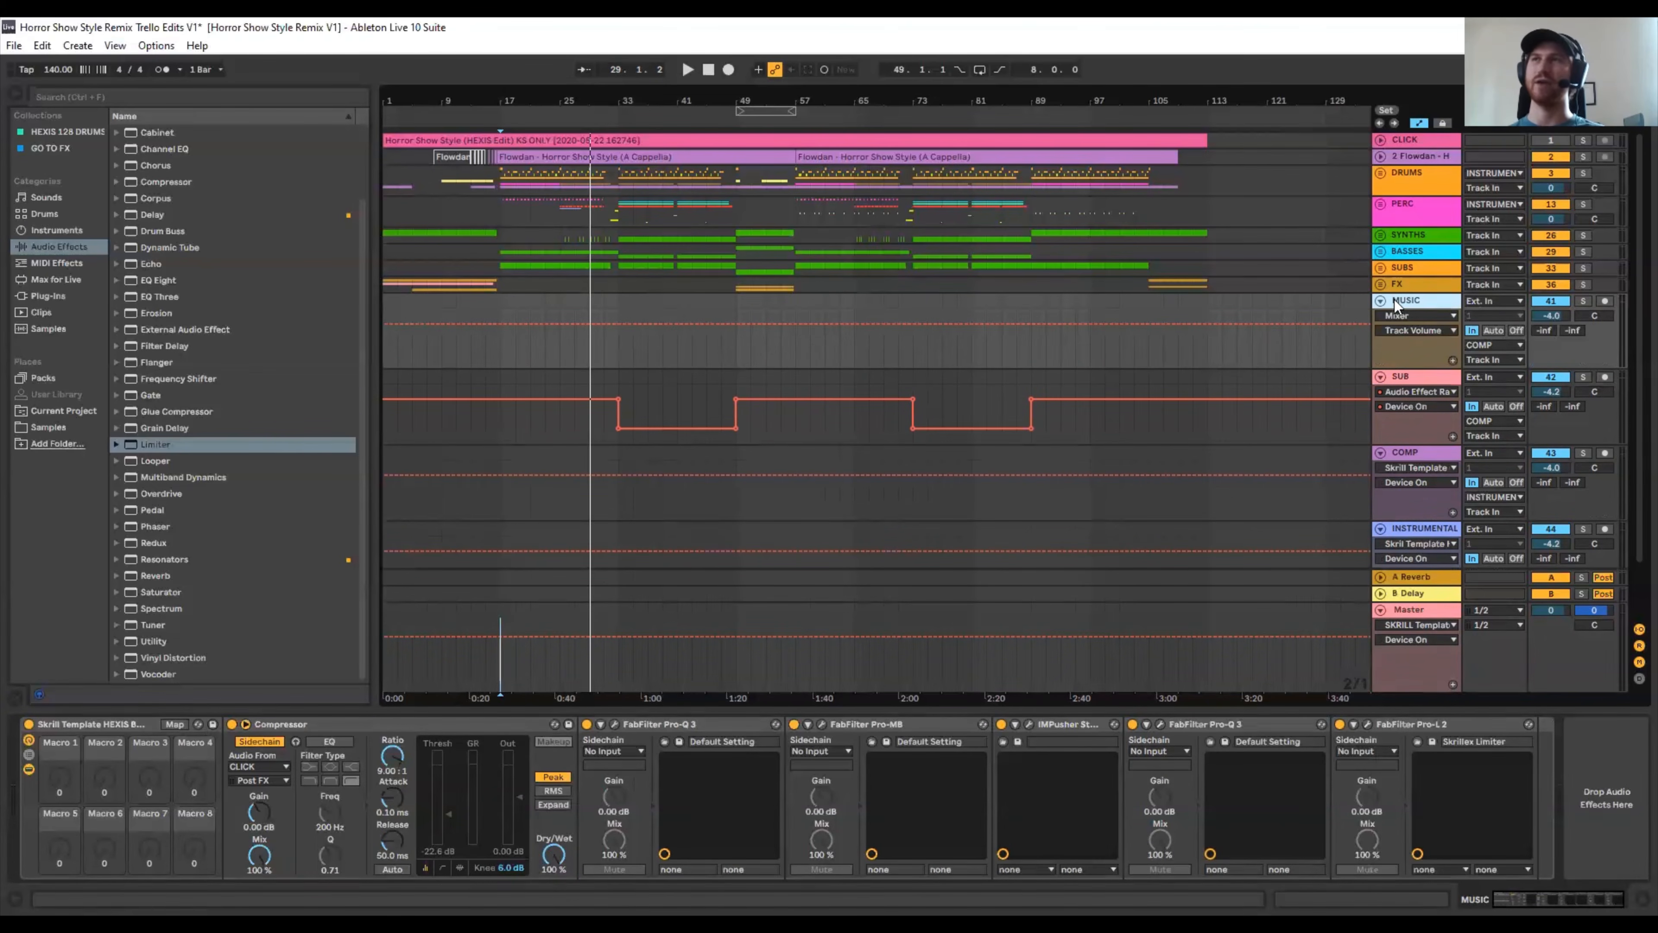
pyautogui.click(1430, 375)
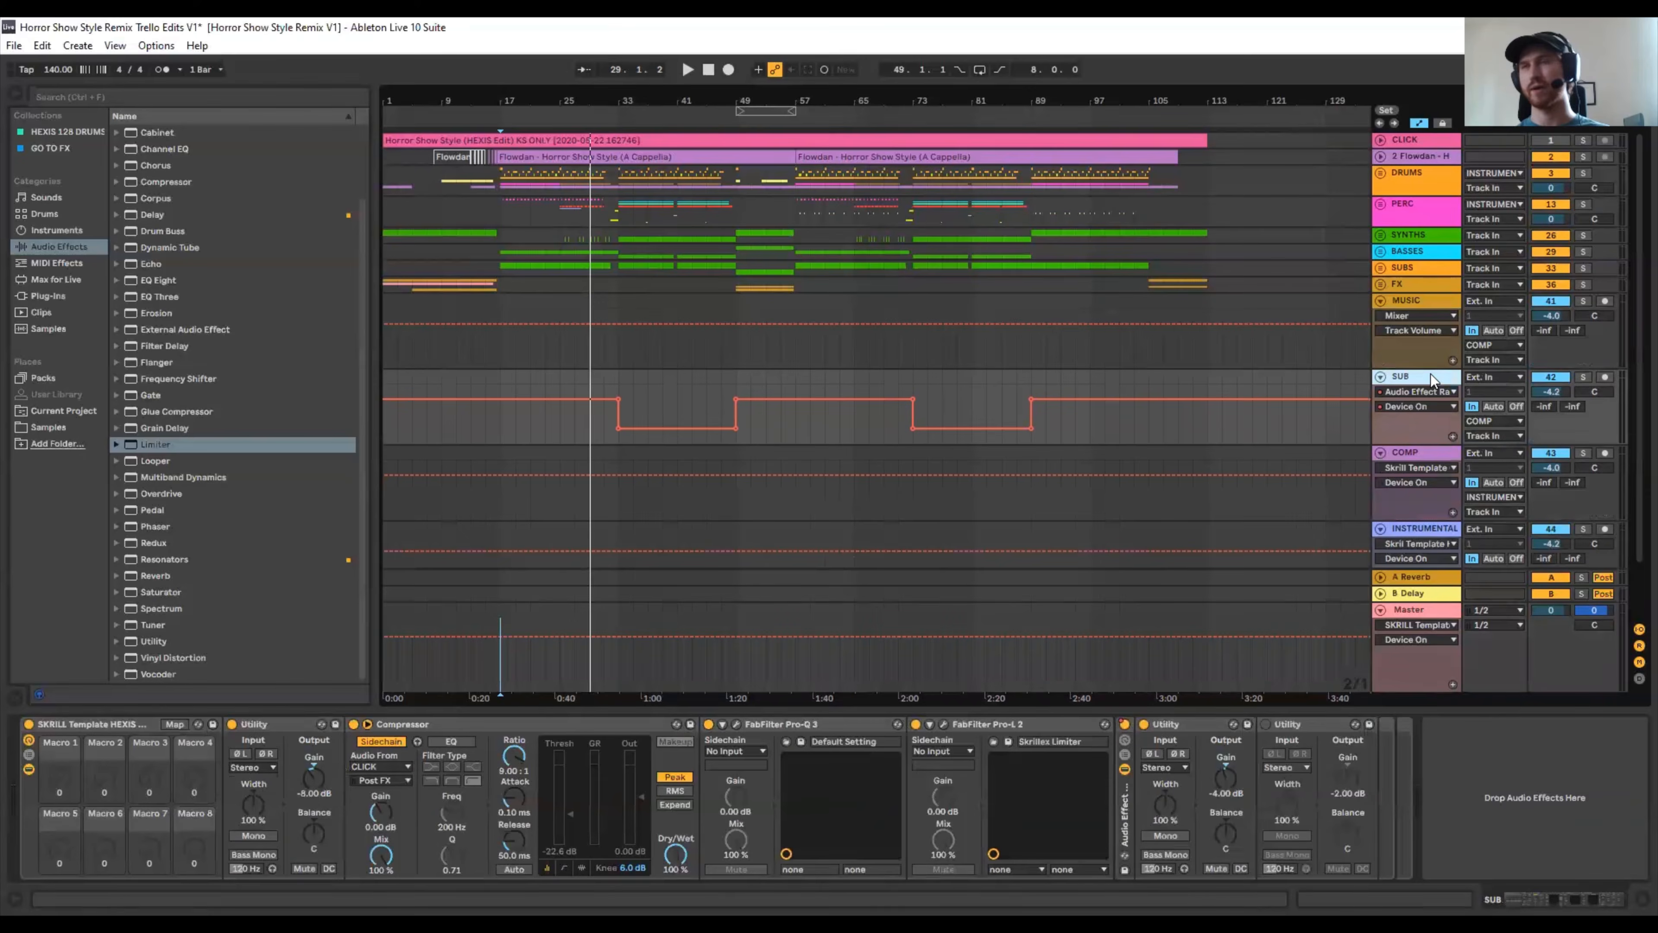
pyautogui.click(1415, 447)
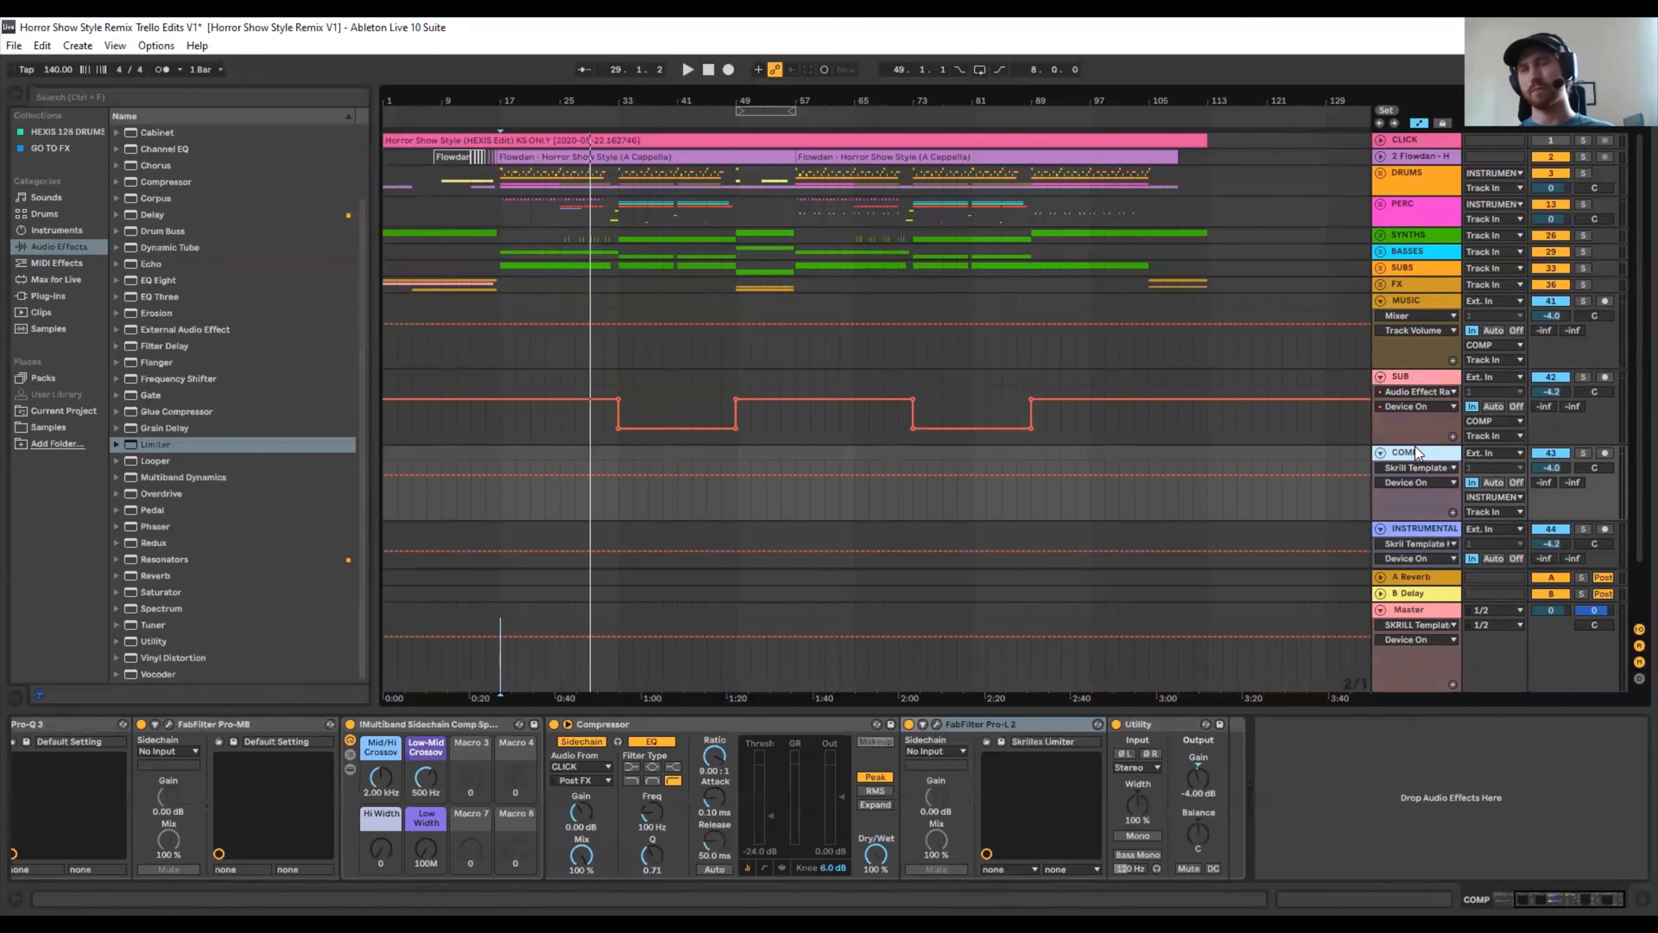
pyautogui.click(1412, 300)
pyautogui.click(1404, 376)
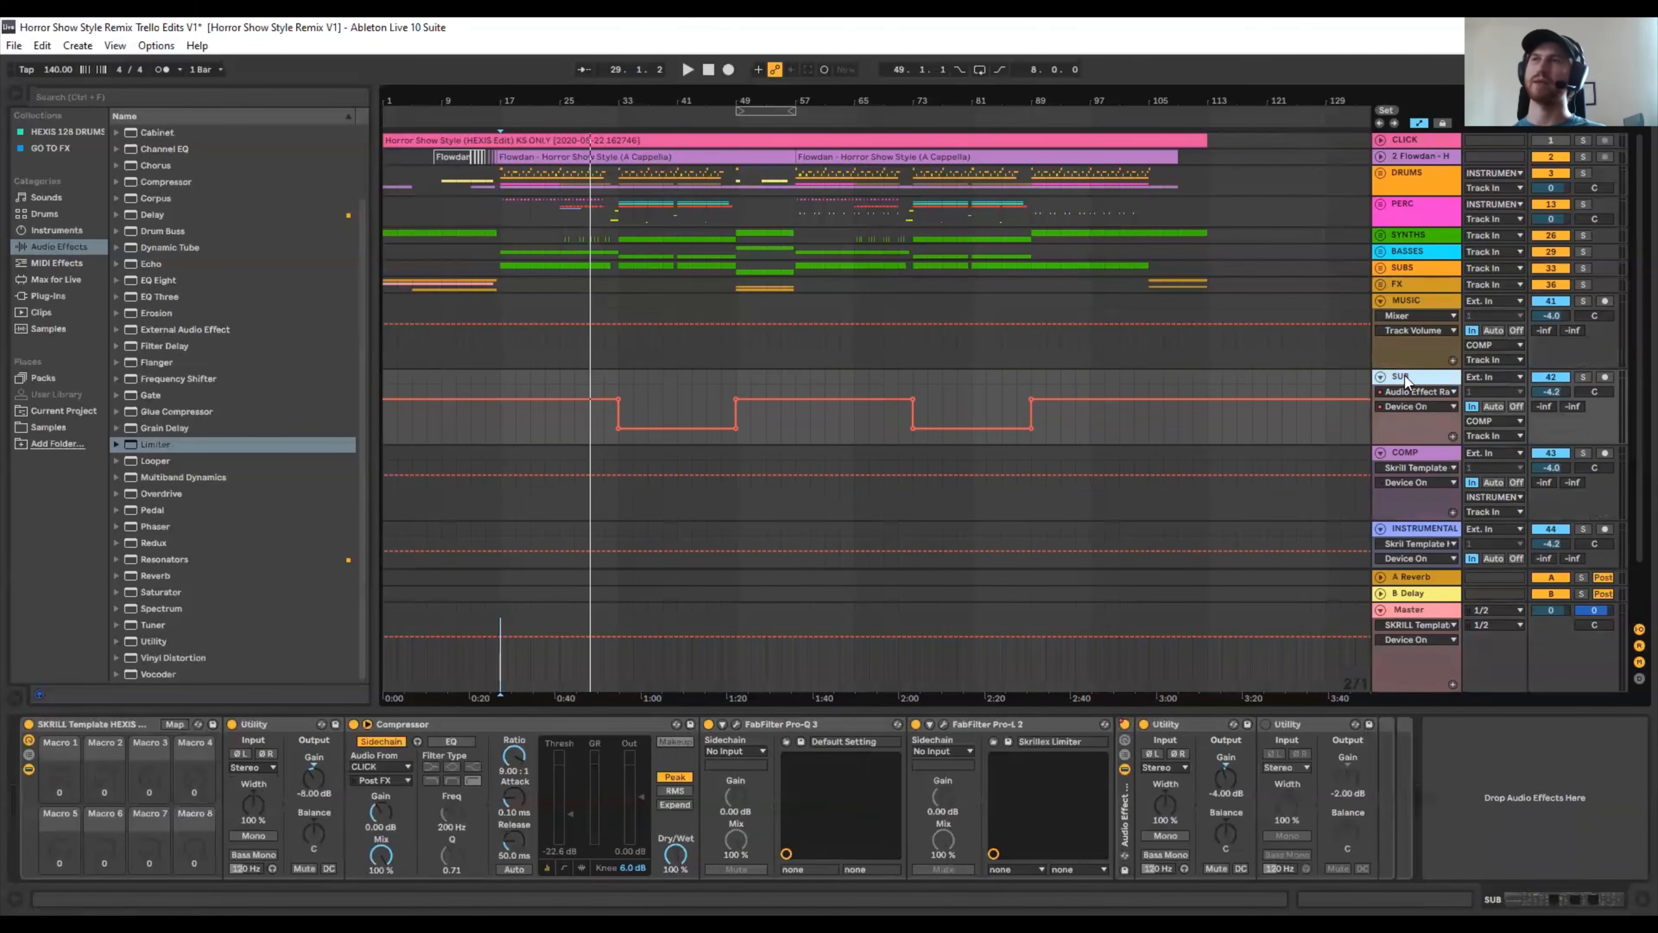
pyautogui.click(1407, 453)
pyautogui.scroll(-3, 1240, 487)
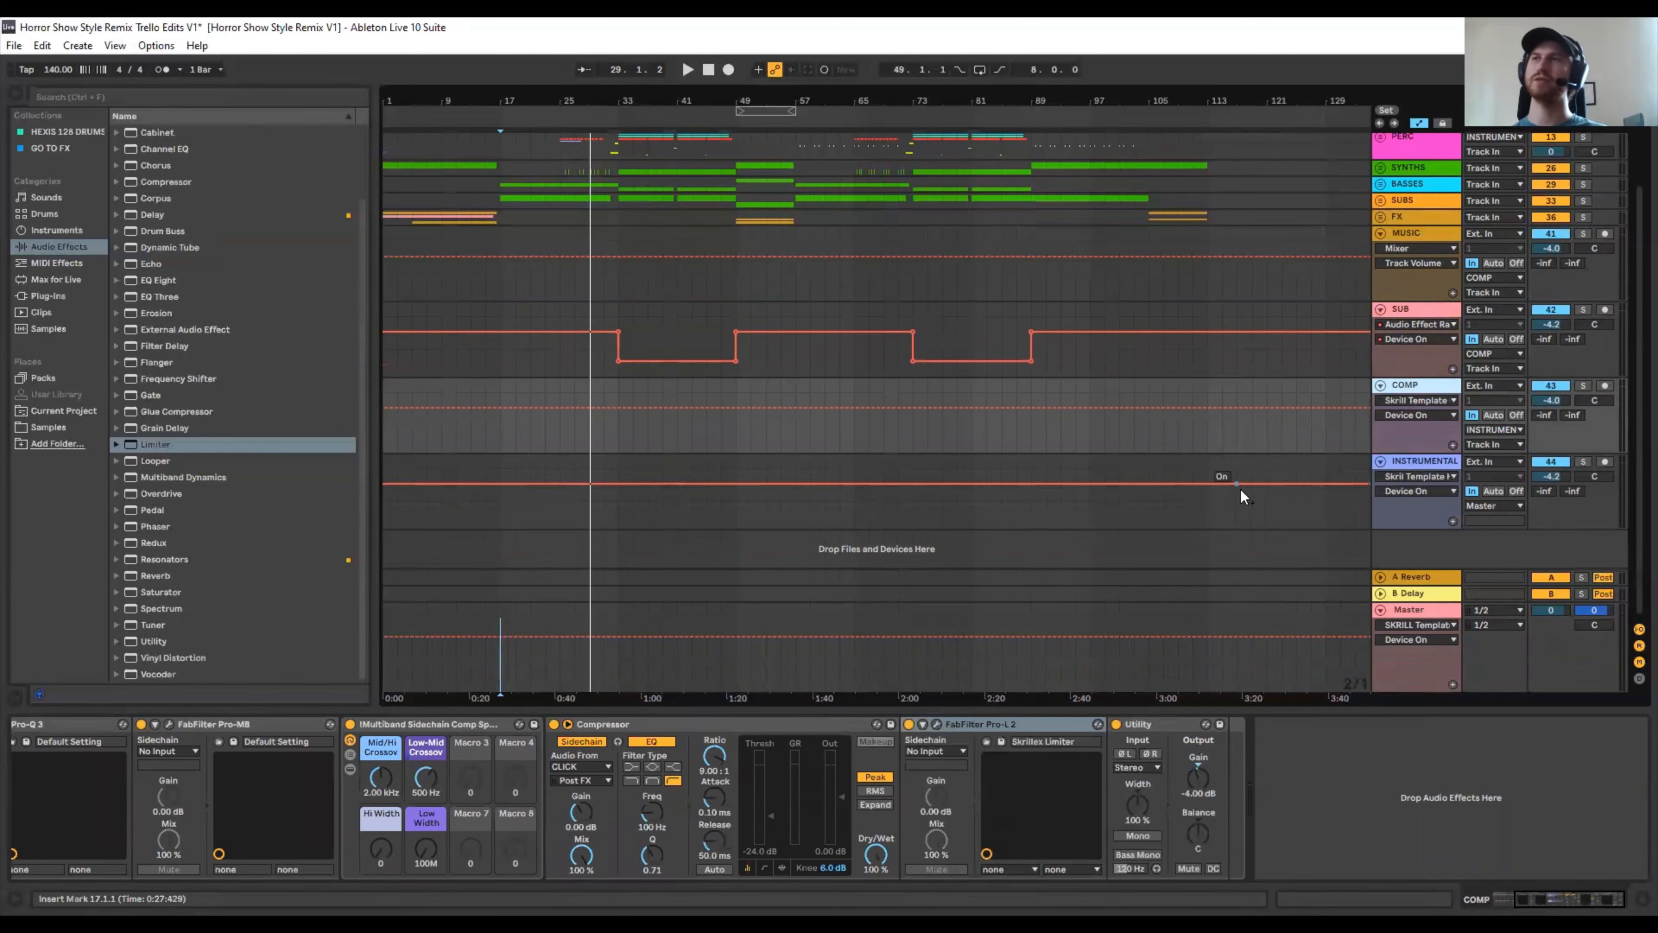
pyautogui.click(1415, 460)
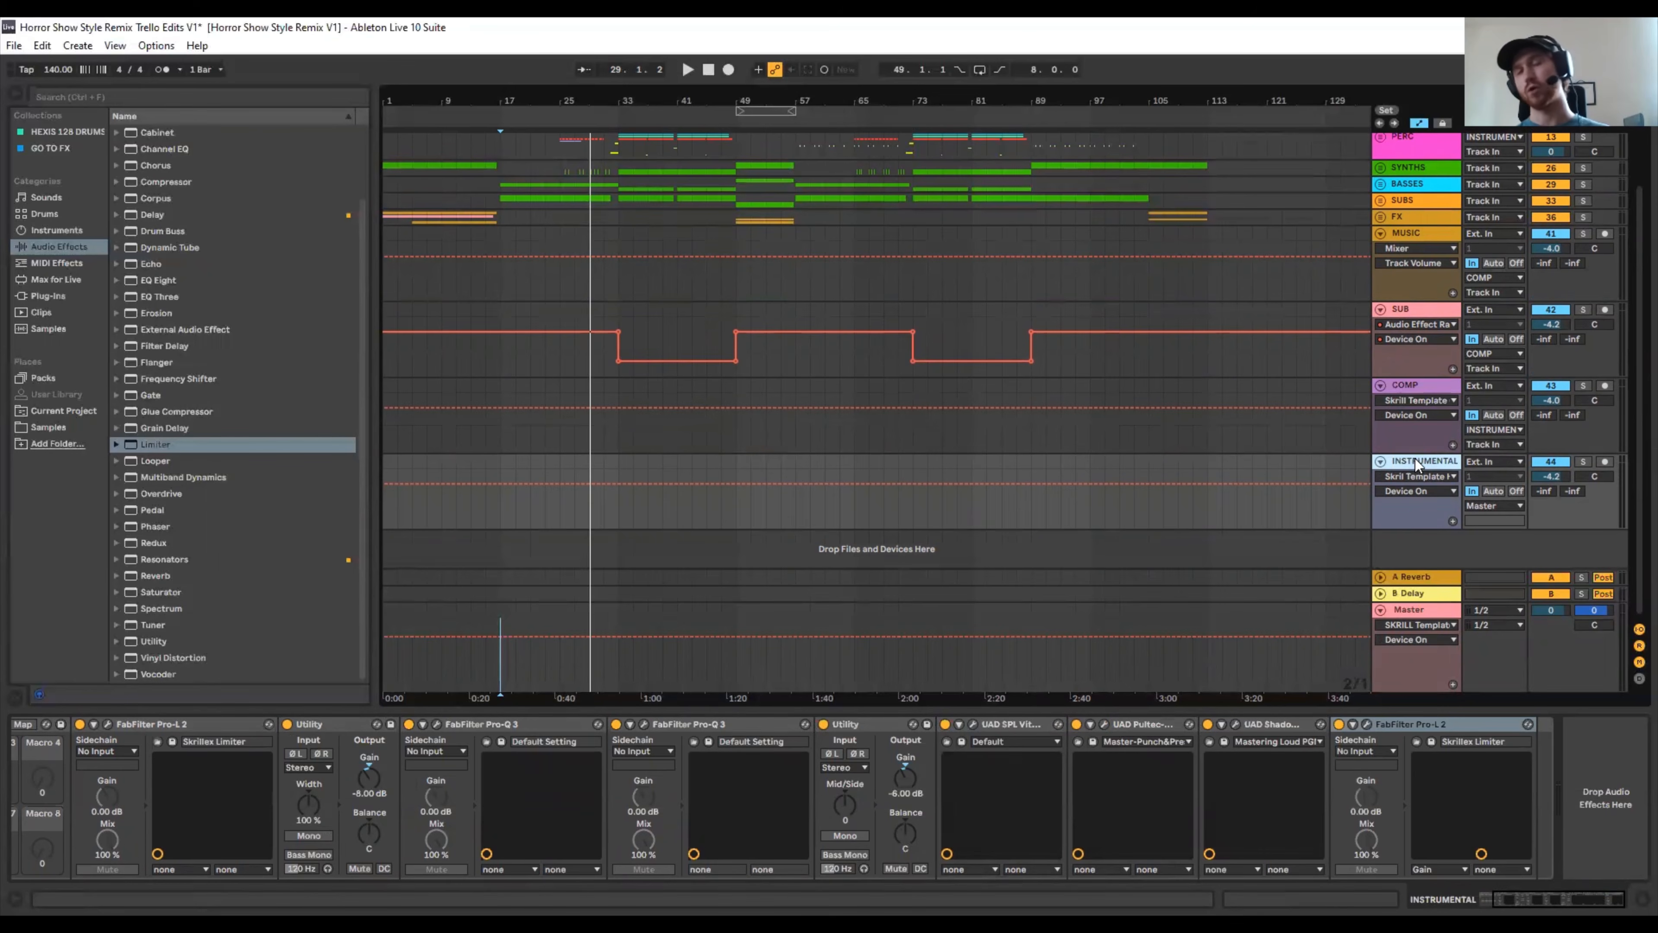
pyautogui.scroll(3, 1450, 216)
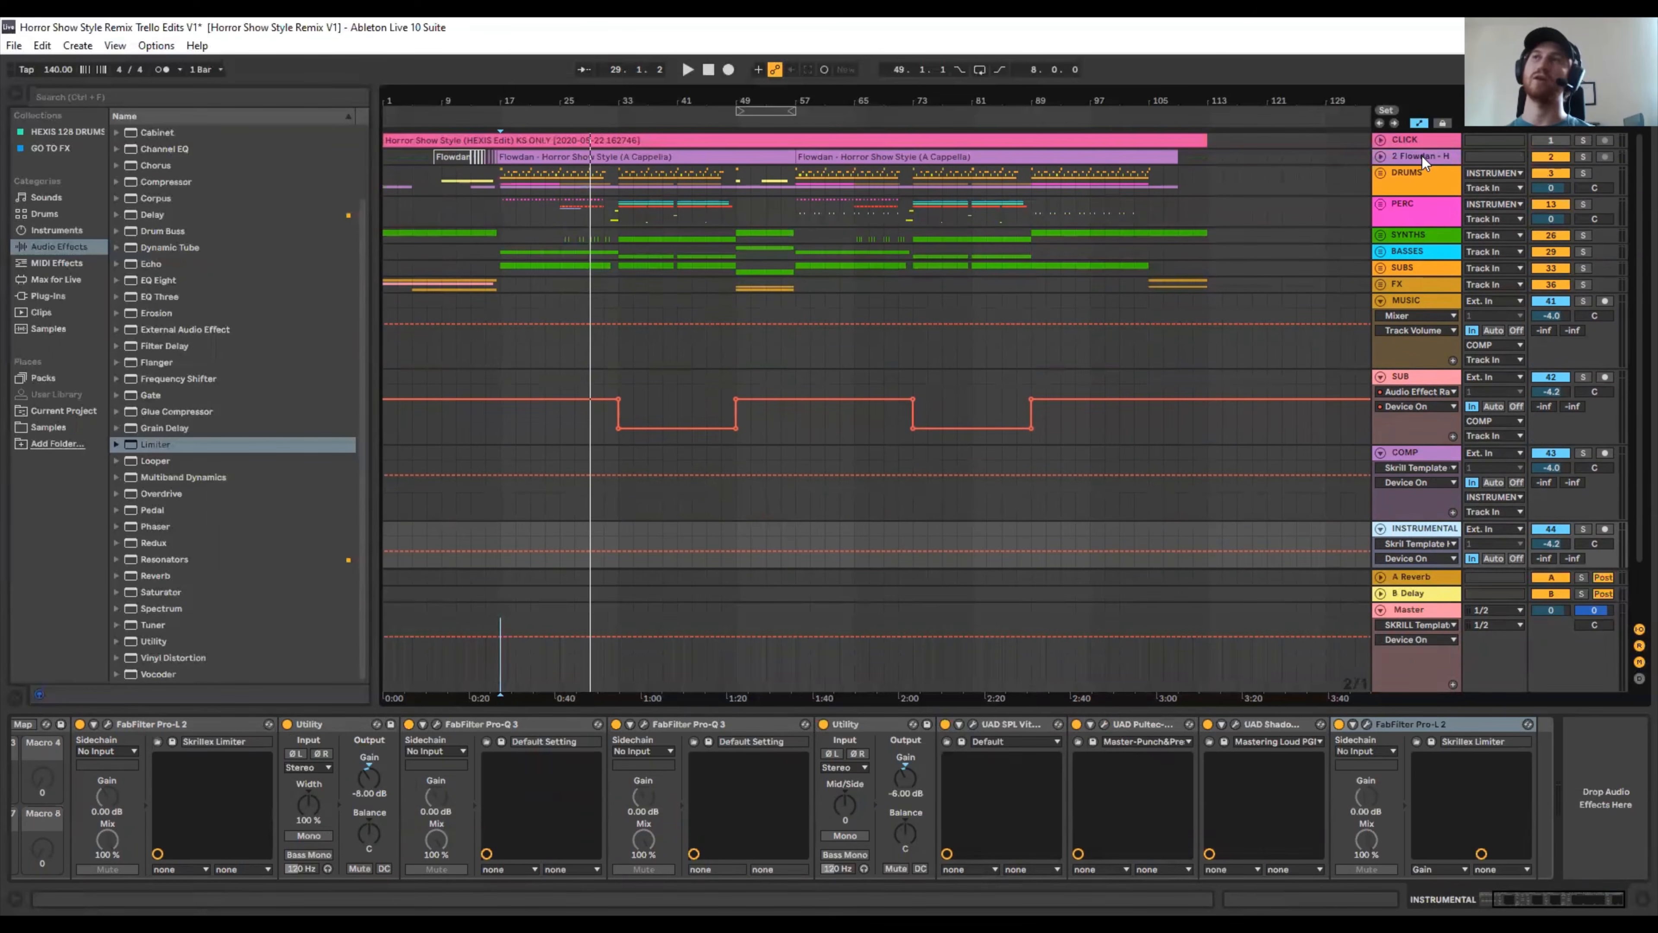
pyautogui.scroll(-3, 1422, 156)
pyautogui.click(1410, 610)
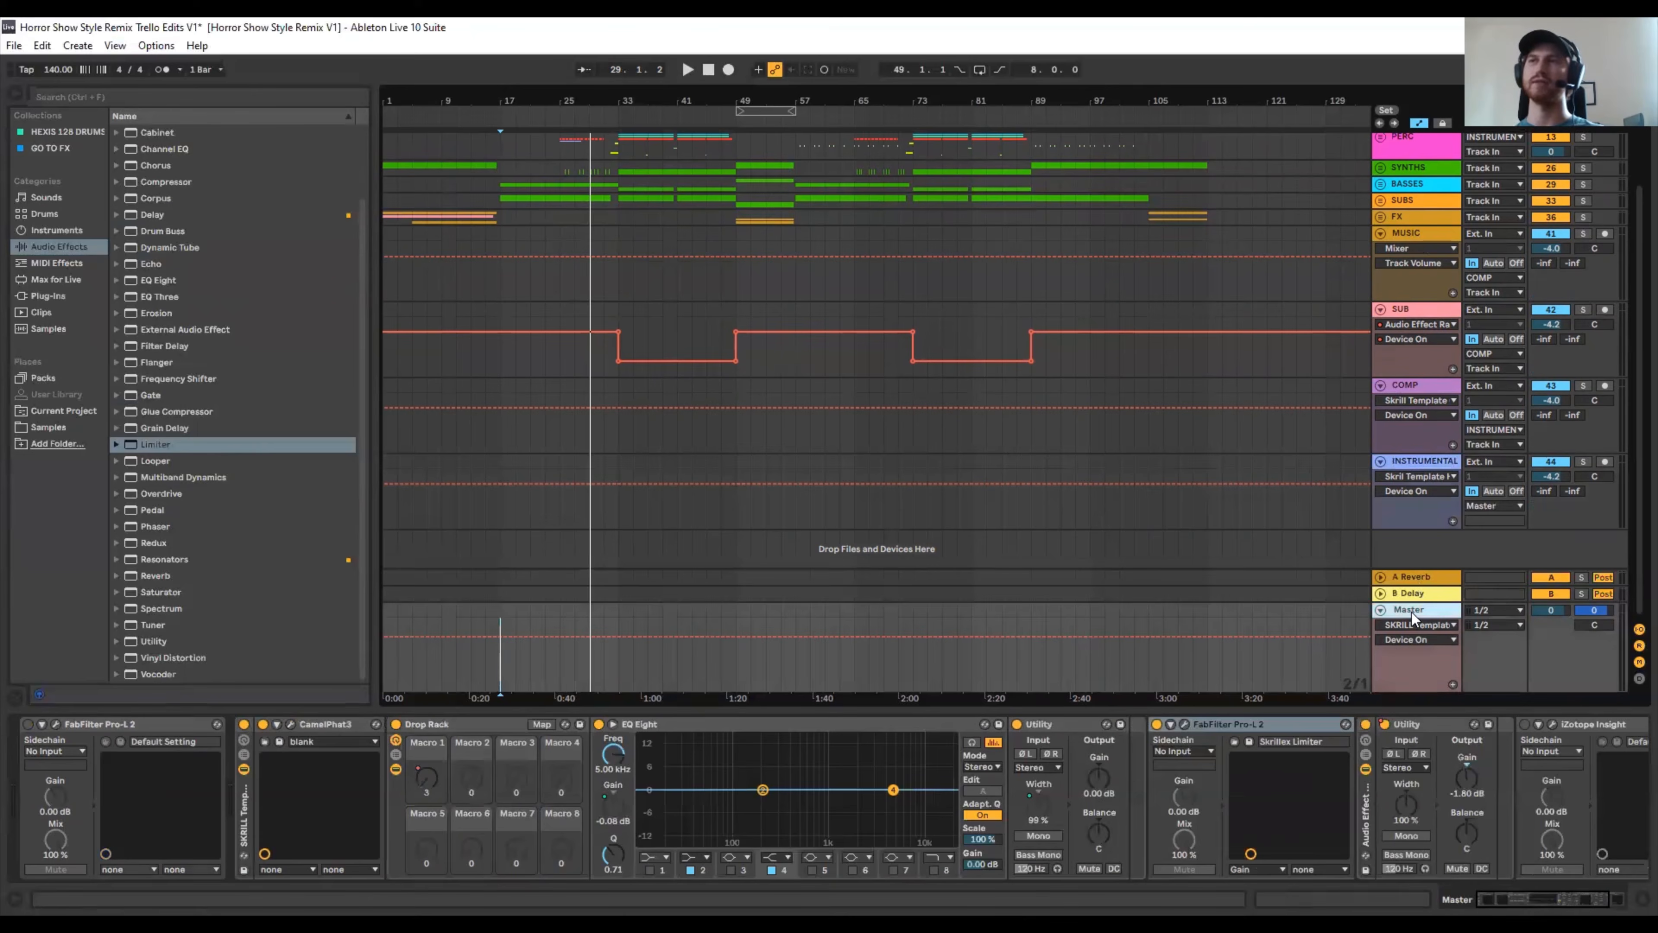